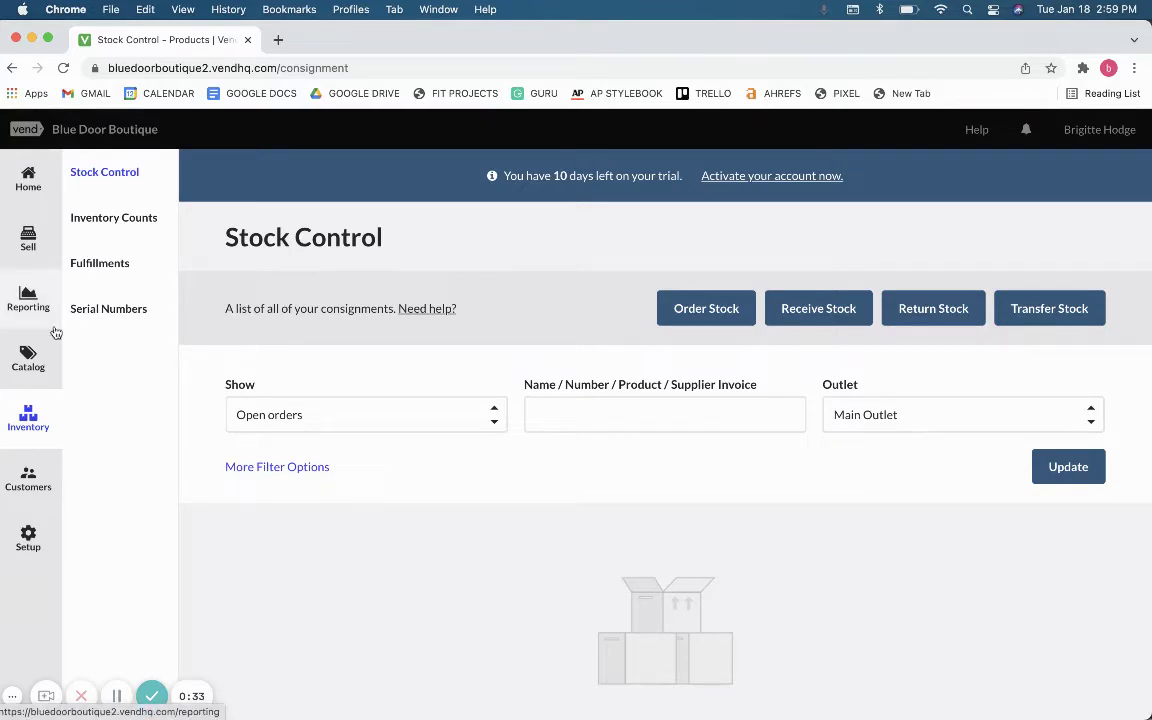
- Return to the store dashboard, then go to Inventory's Stock Control consignment list
{"action": "left_click", "coordinate": [21, 185]}
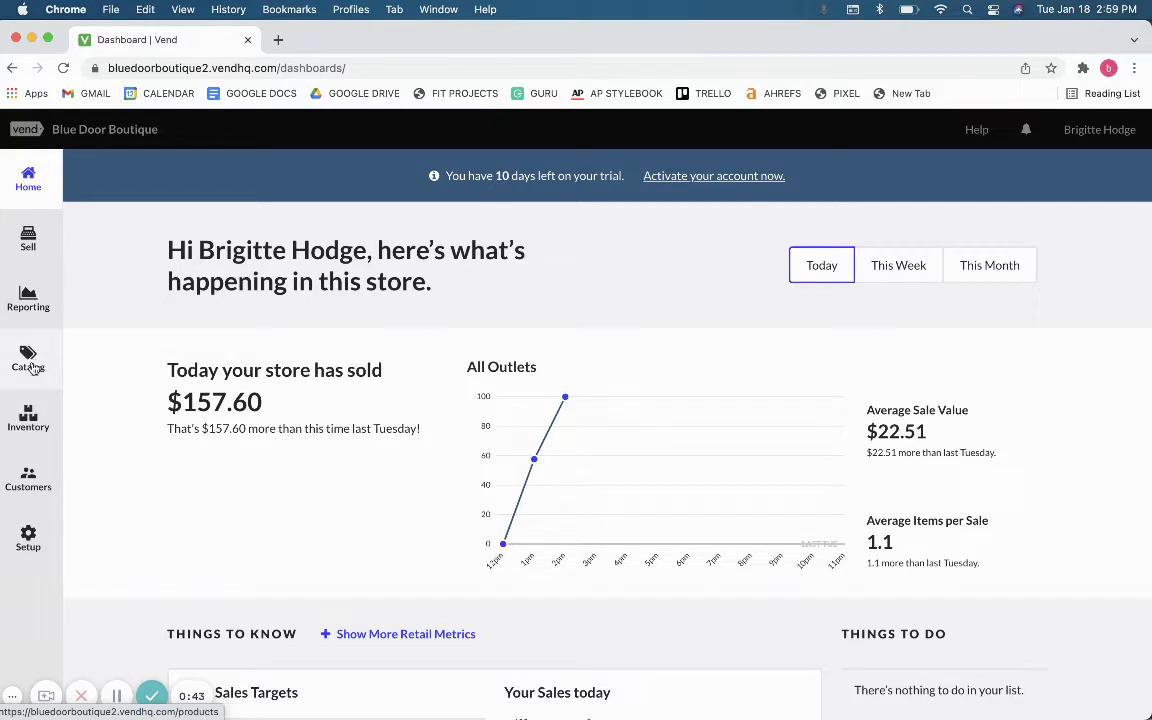
{"action": "left_click", "coordinate": [29, 415]}
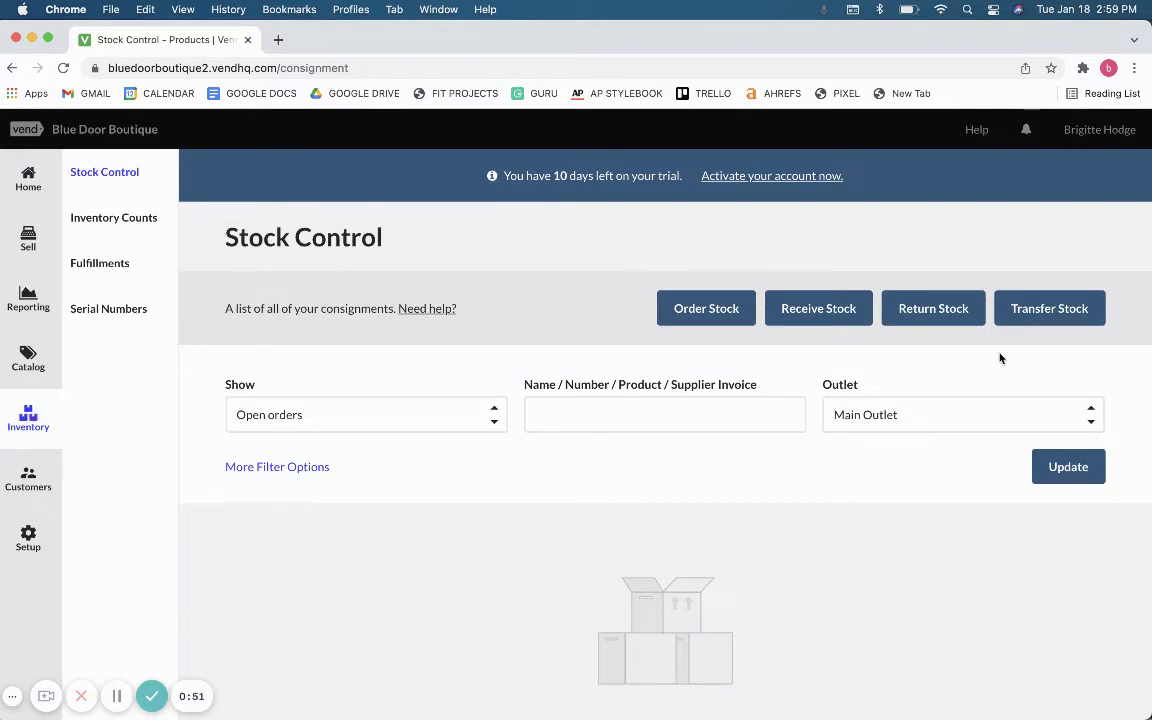
{"action": "left_click", "coordinate": [700, 309]}
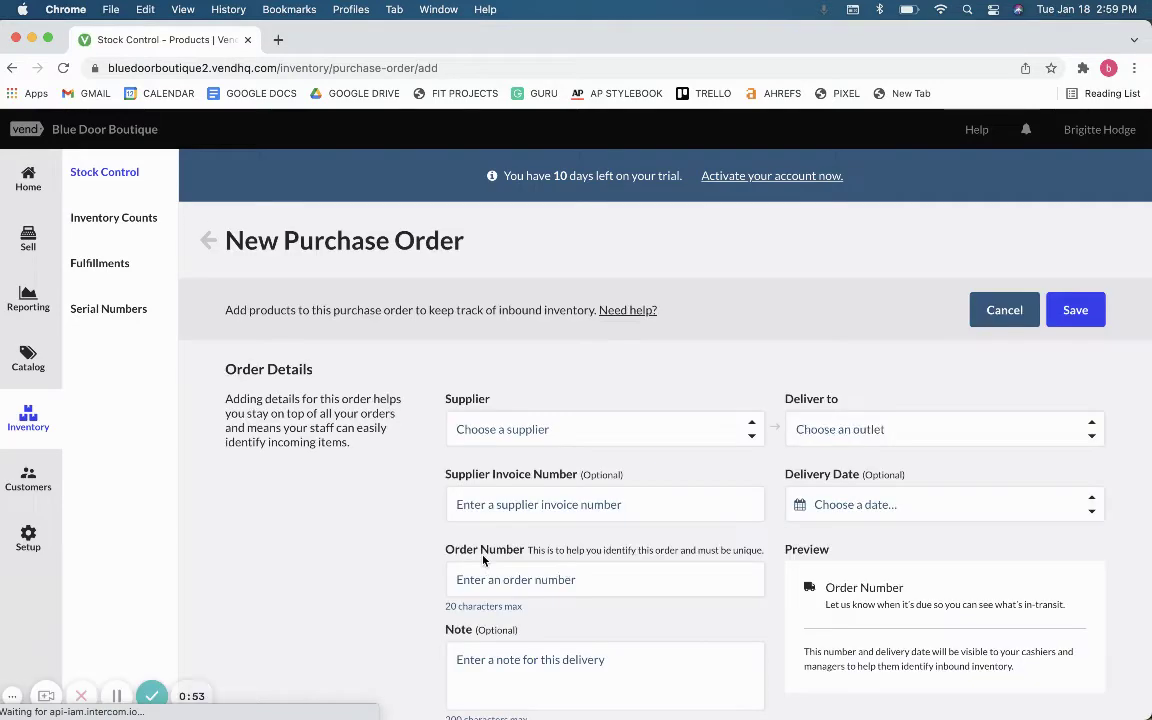
{"action": "scroll", "coordinate": [483, 561], "scroll_direction": "down", "scroll_amount": 3}
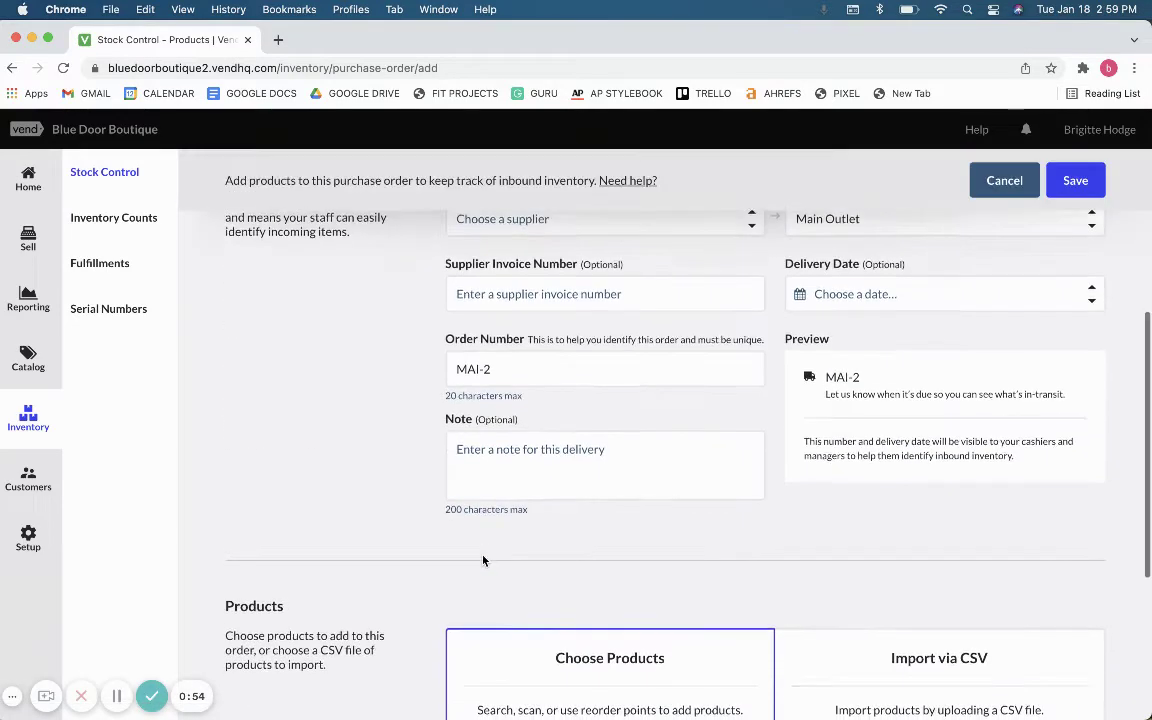
{"action": "left_click", "coordinate": [993, 195]}
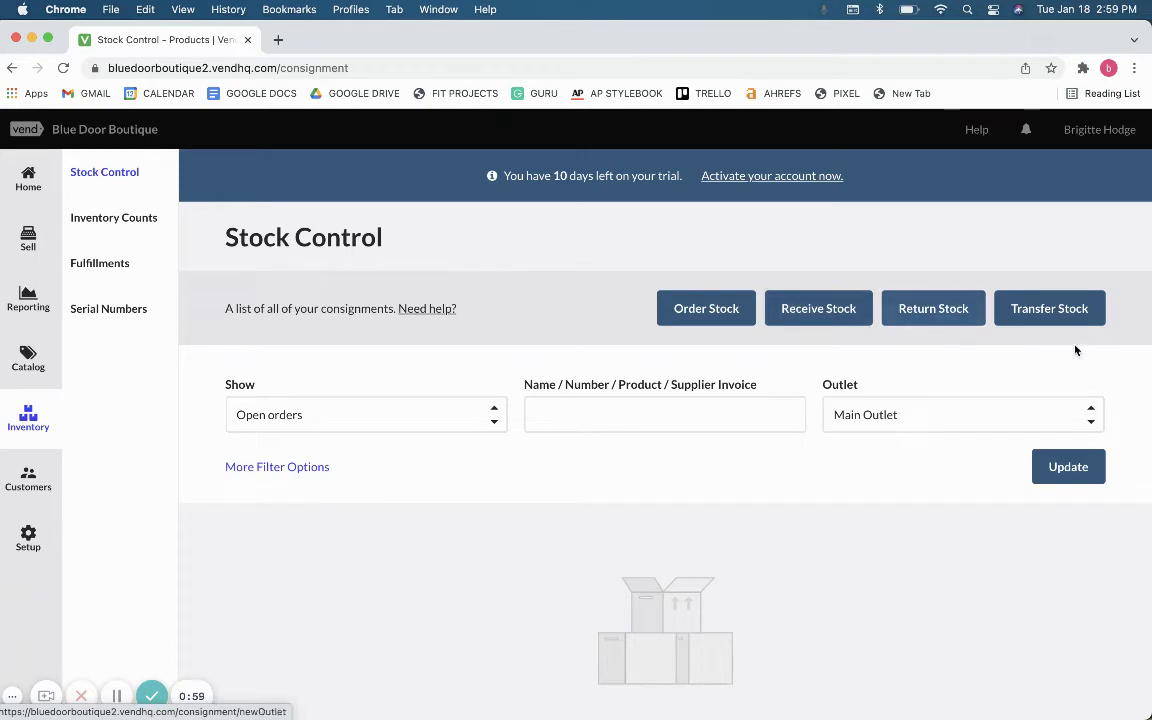
- Go to the Inventory Counts page, which lists no due or upcoming counts
{"action": "left_click", "coordinate": [131, 214]}
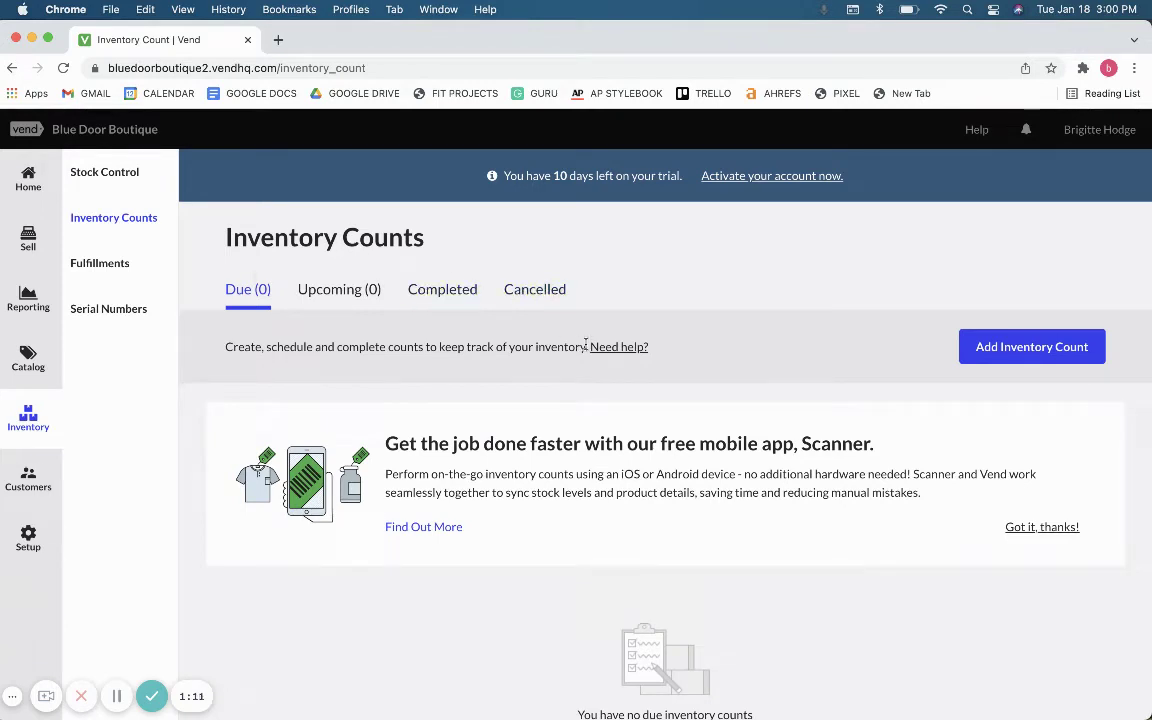
{"action": "left_click", "coordinate": [94, 266]}
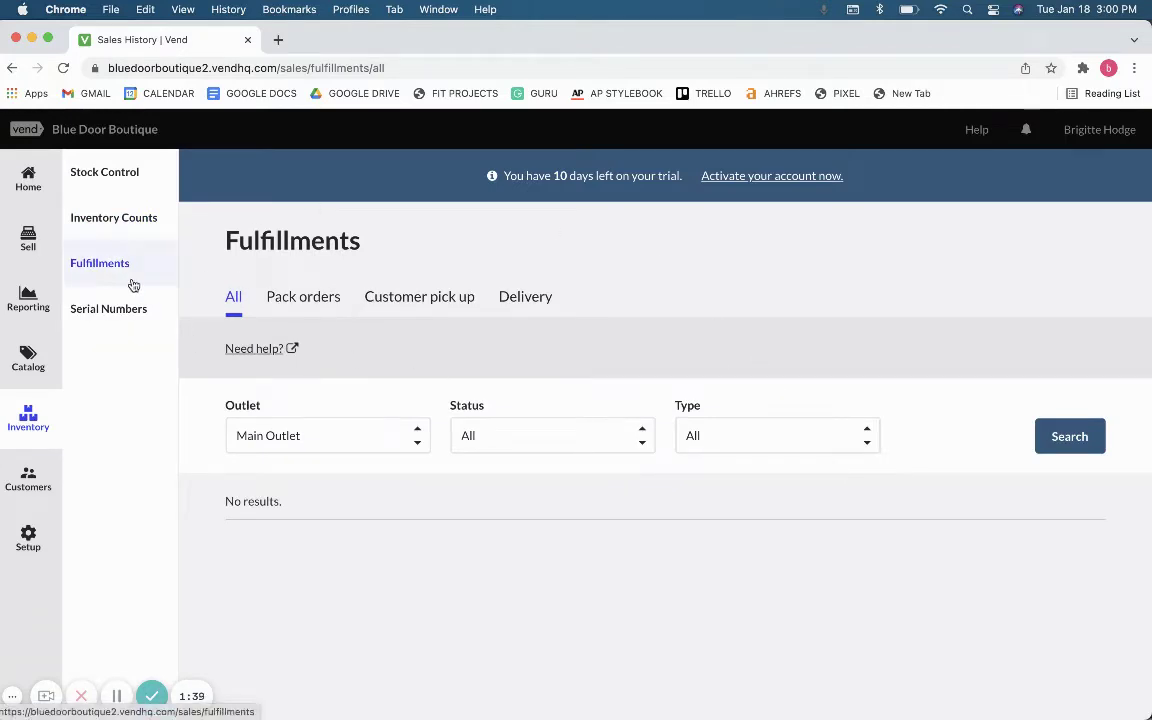
{"action": "left_click", "coordinate": [111, 315]}
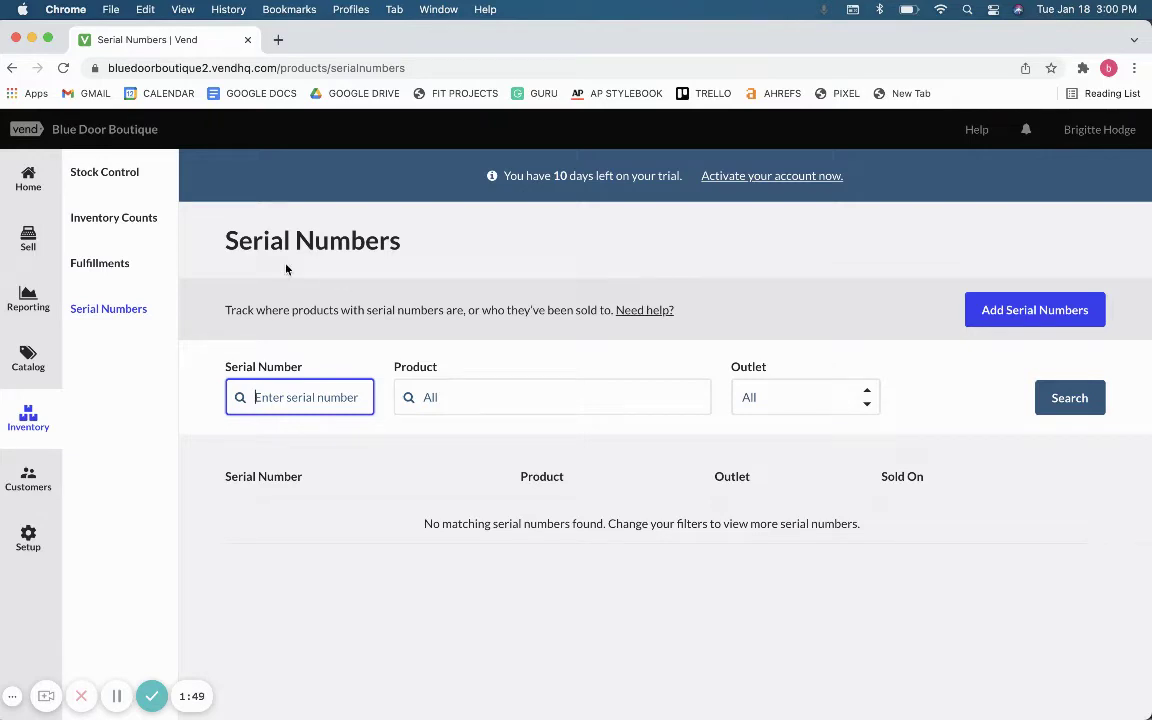
{"action": "left_click", "coordinate": [138, 226]}
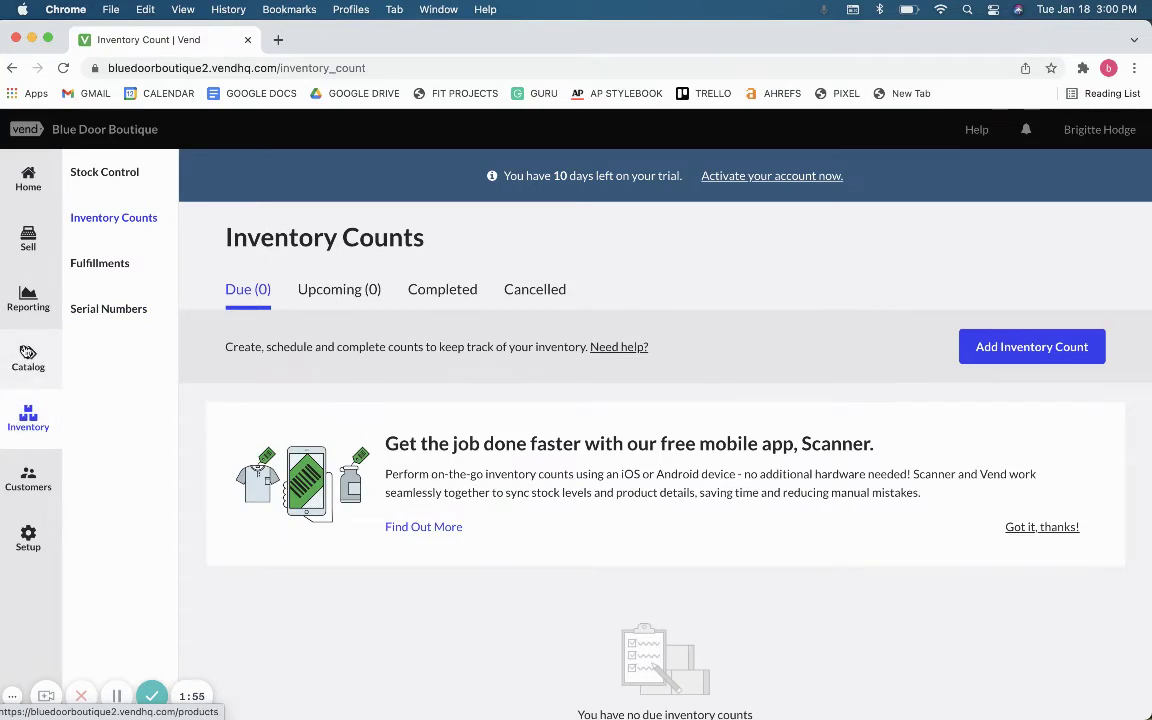
- Go to the catalog's Products list, showing only the red shirt product
{"action": "left_click", "coordinate": [28, 352]}
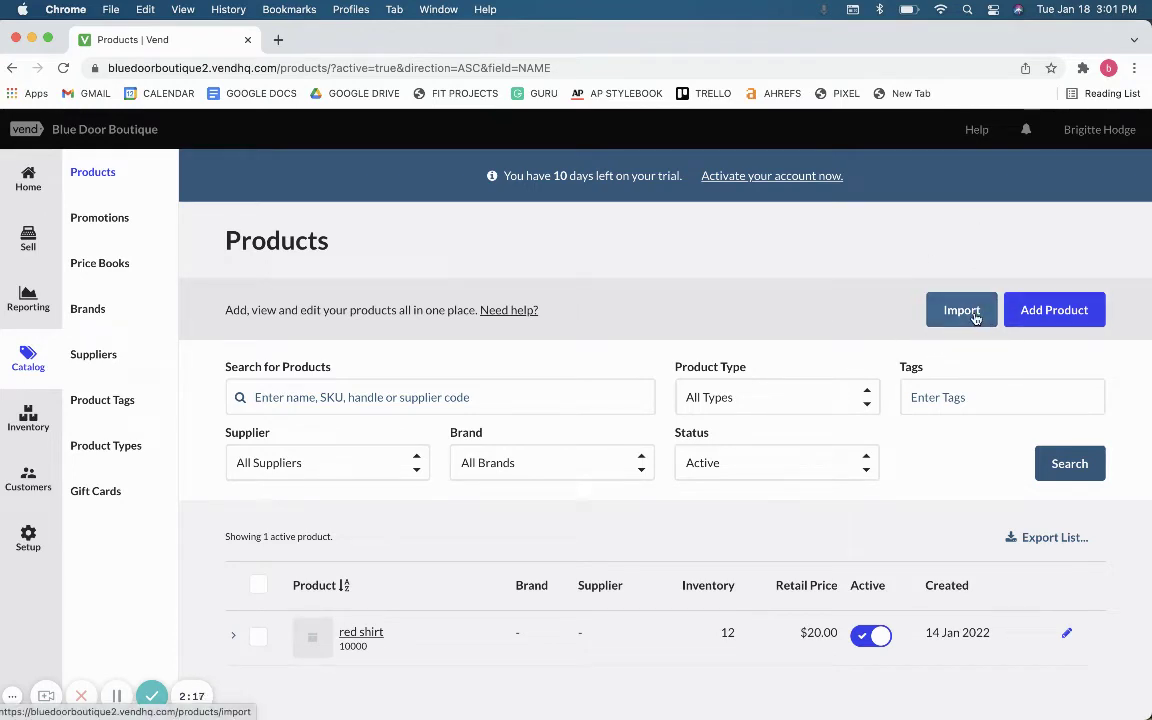
- Start a new product and scroll down through its blank form
{"action": "left_click", "coordinate": [1076, 308]}
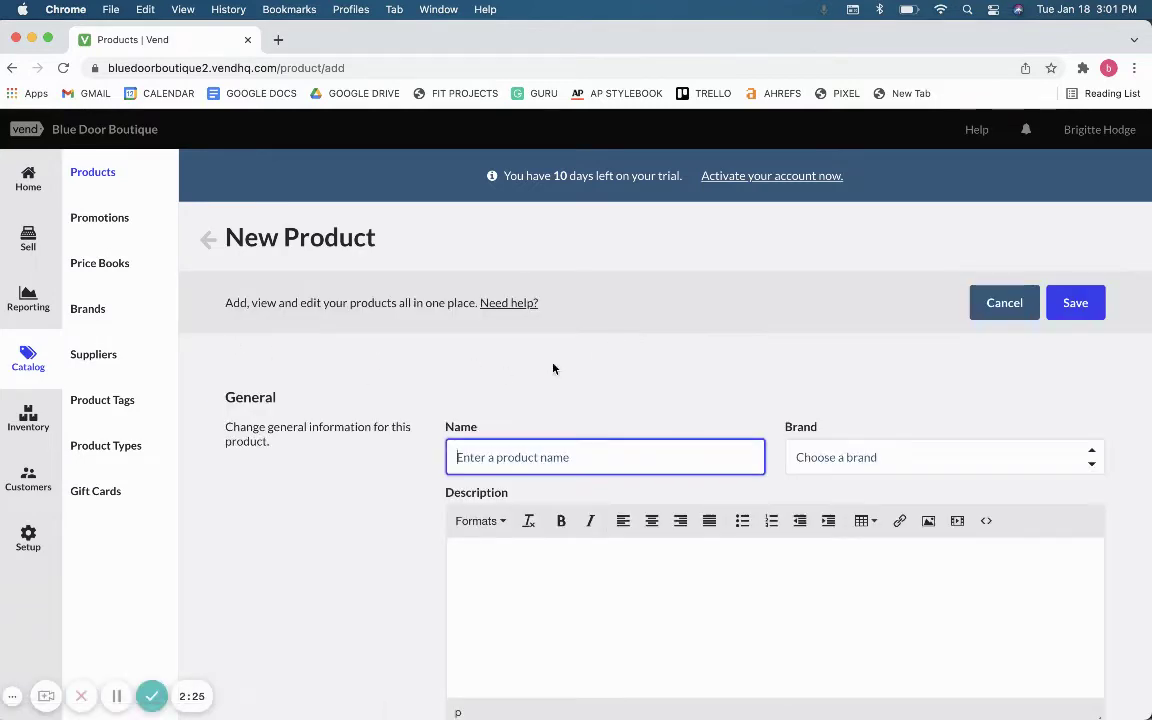
{"action": "scroll", "coordinate": [554, 367], "scroll_direction": "down", "scroll_amount": 1}
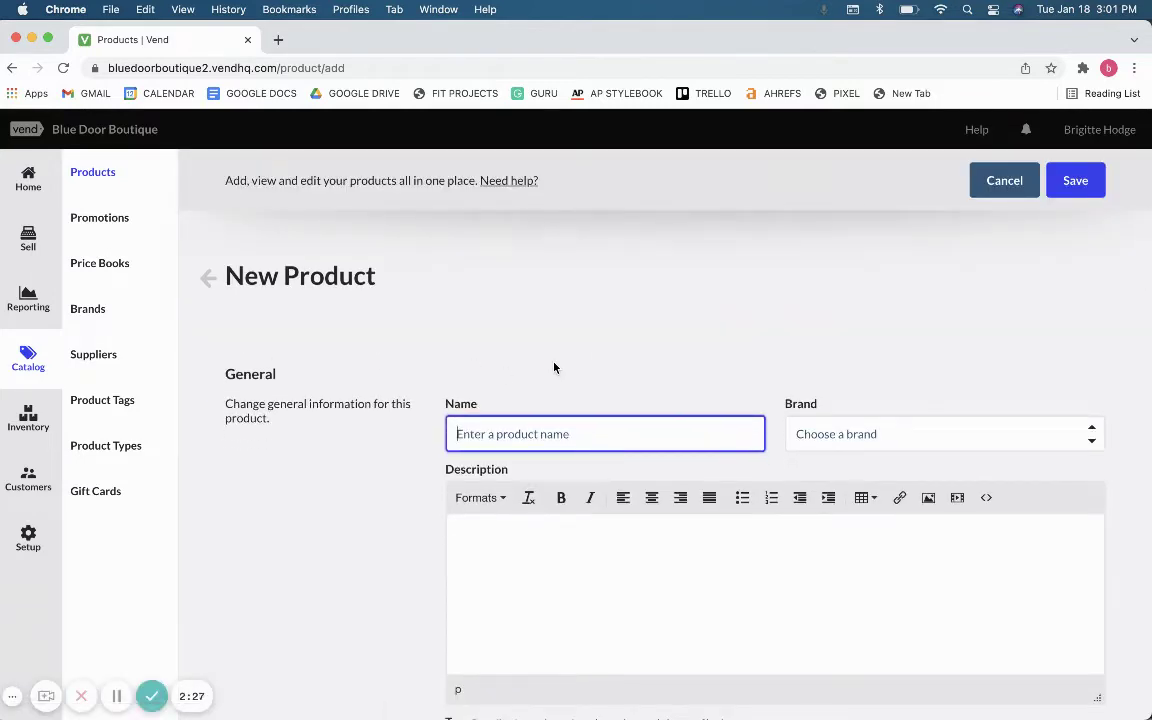
{"action": "scroll", "coordinate": [554, 367], "scroll_direction": "down", "scroll_amount": 1}
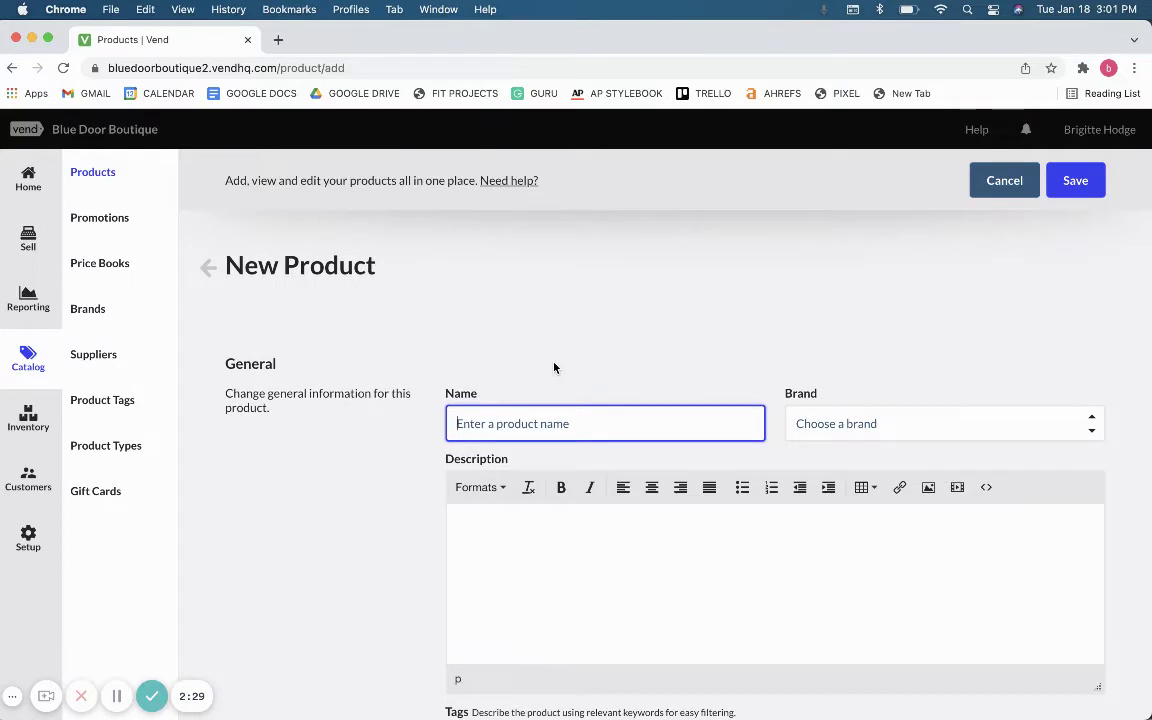
{"action": "scroll", "coordinate": [554, 367], "scroll_direction": "down", "scroll_amount": 2}
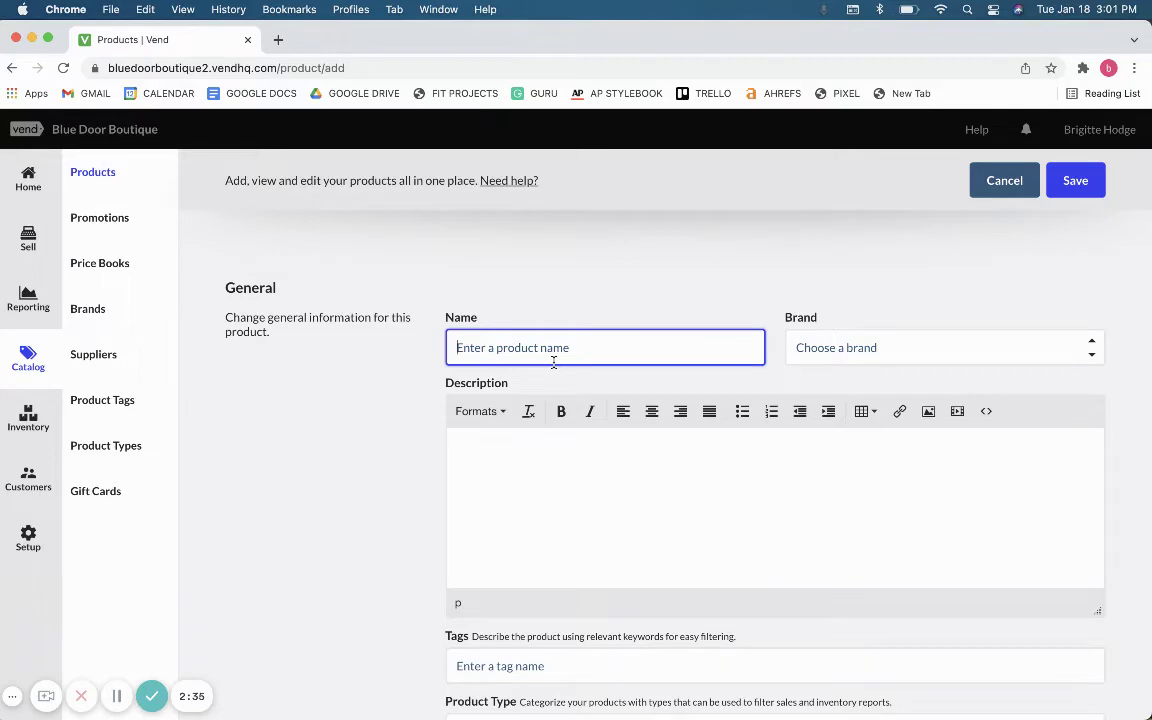
{"action": "scroll", "coordinate": [520, 545], "scroll_direction": "down", "scroll_amount": 3}
{"action": "scroll", "coordinate": [520, 551], "scroll_direction": "down", "scroll_amount": 5}
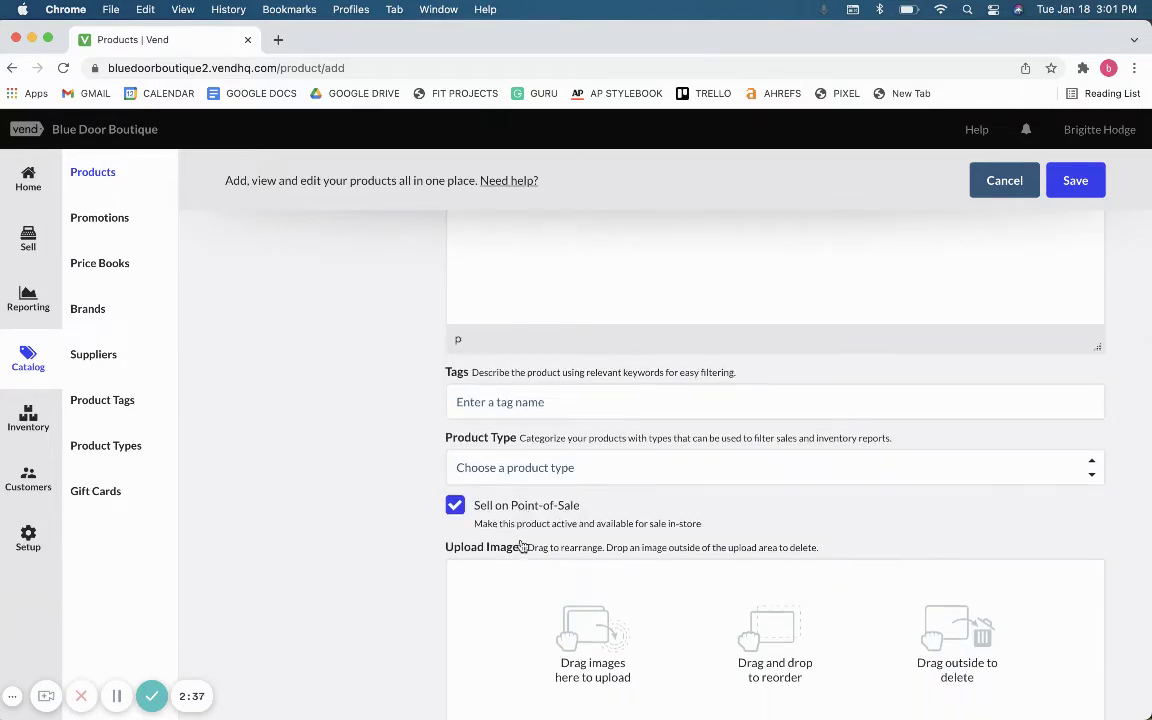
{"action": "scroll", "coordinate": [528, 511], "scroll_direction": "down", "scroll_amount": 3}
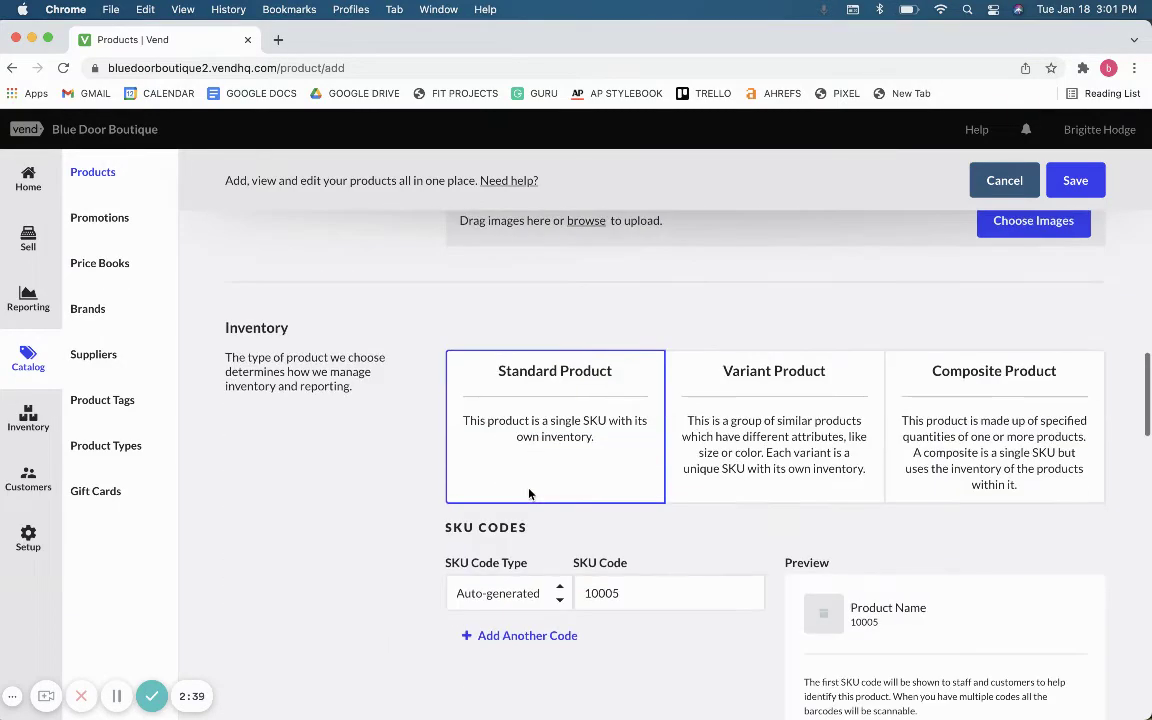
- Try Variant Product, switch back to Standard Product, and review the rest of the form
{"action": "left_click", "coordinate": [800, 383]}
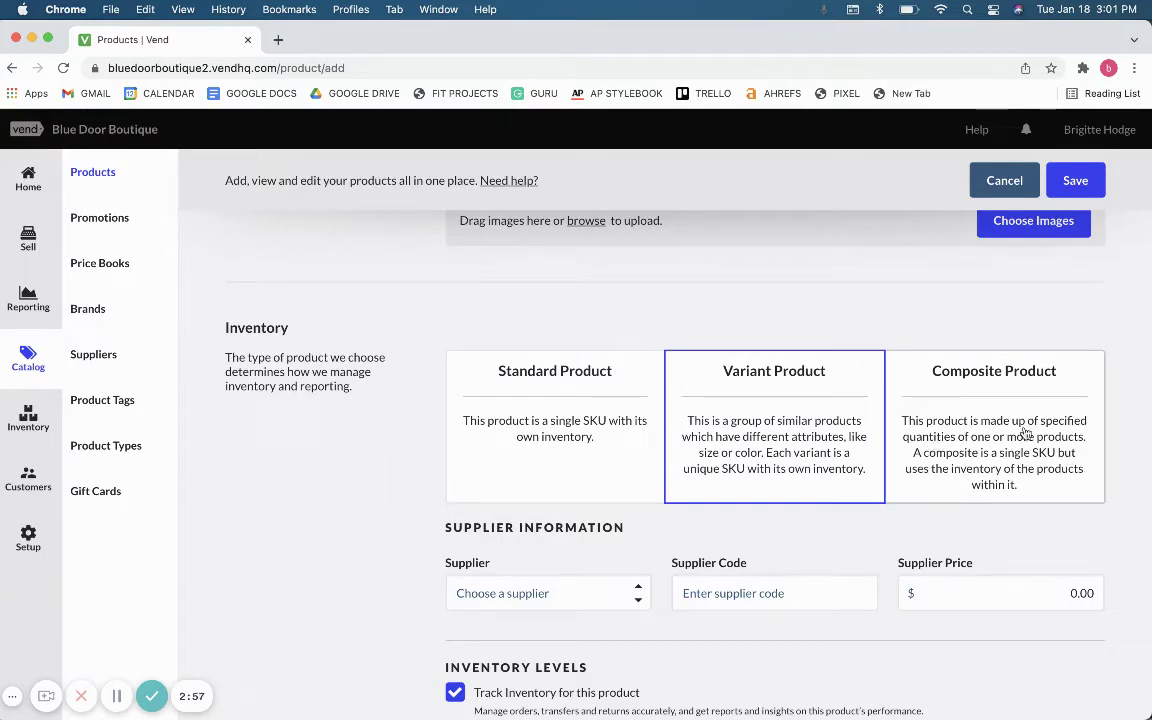
{"action": "left_click", "coordinate": [575, 415]}
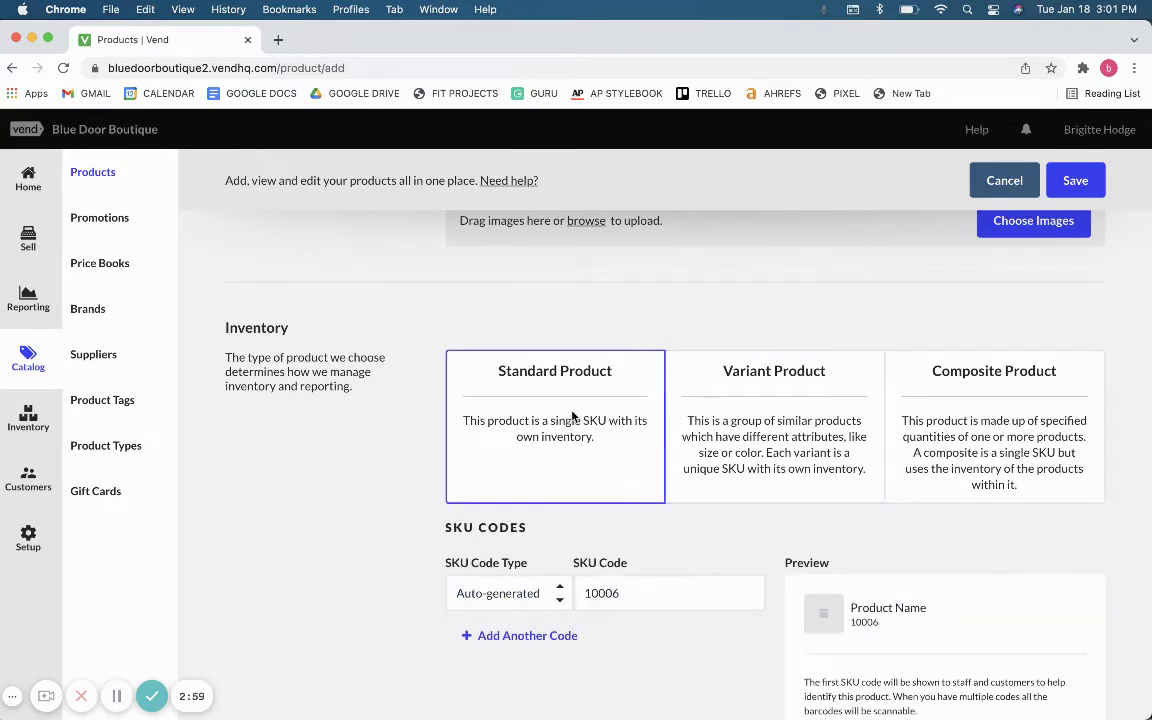
{"action": "scroll", "coordinate": [572, 385], "scroll_direction": "down", "scroll_amount": 5}
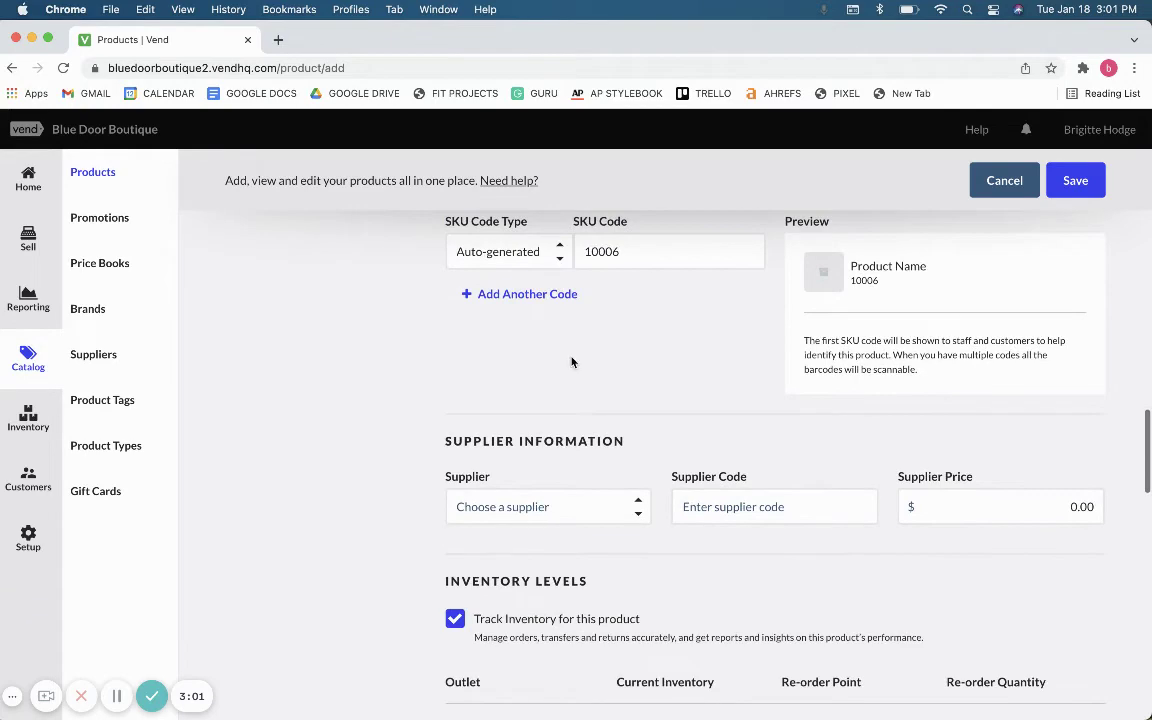
{"action": "scroll", "coordinate": [571, 362], "scroll_direction": "down", "scroll_amount": 1}
{"action": "scroll", "coordinate": [519, 336], "scroll_direction": "down", "scroll_amount": 4}
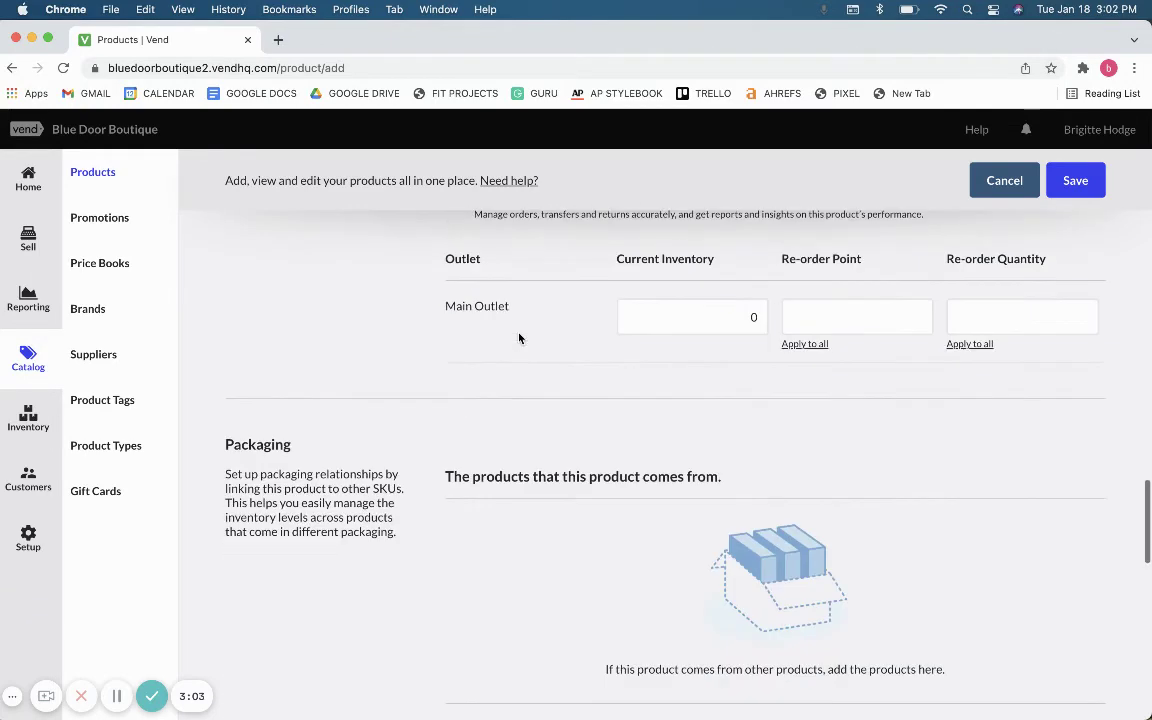
{"action": "scroll", "coordinate": [519, 338], "scroll_direction": "down", "scroll_amount": 10}
{"action": "scroll", "coordinate": [519, 338], "scroll_direction": "down", "scroll_amount": 5}
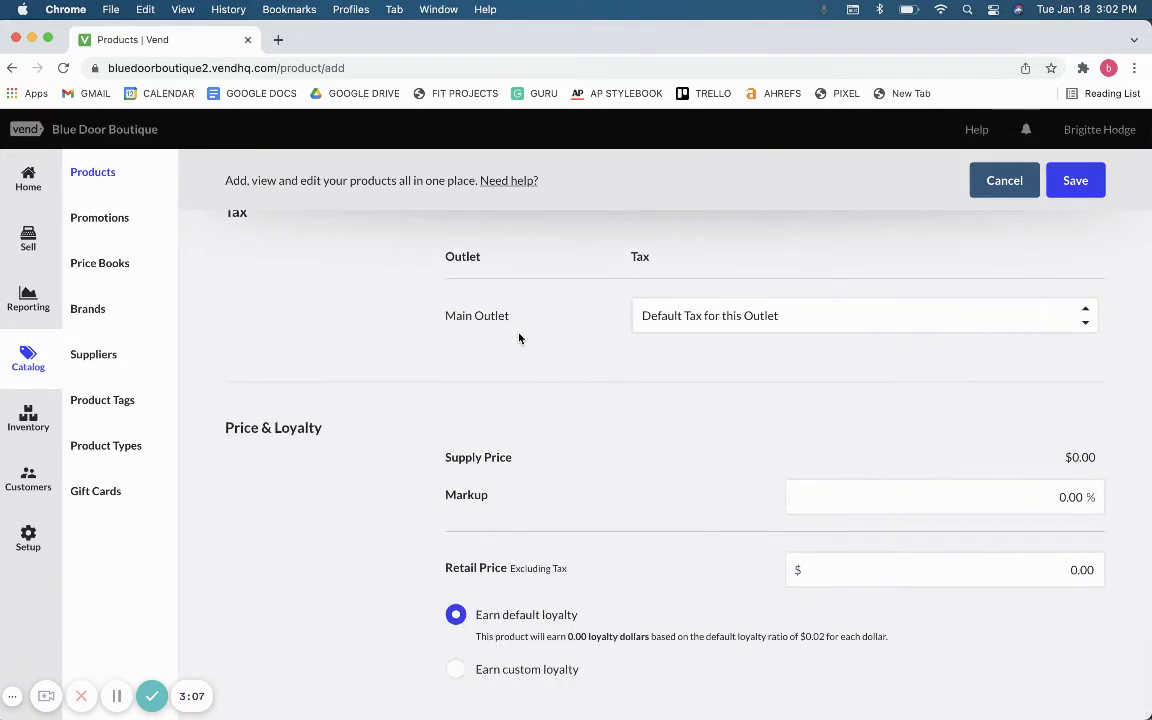
{"action": "scroll", "coordinate": [519, 338], "scroll_direction": "up", "scroll_amount": 20}
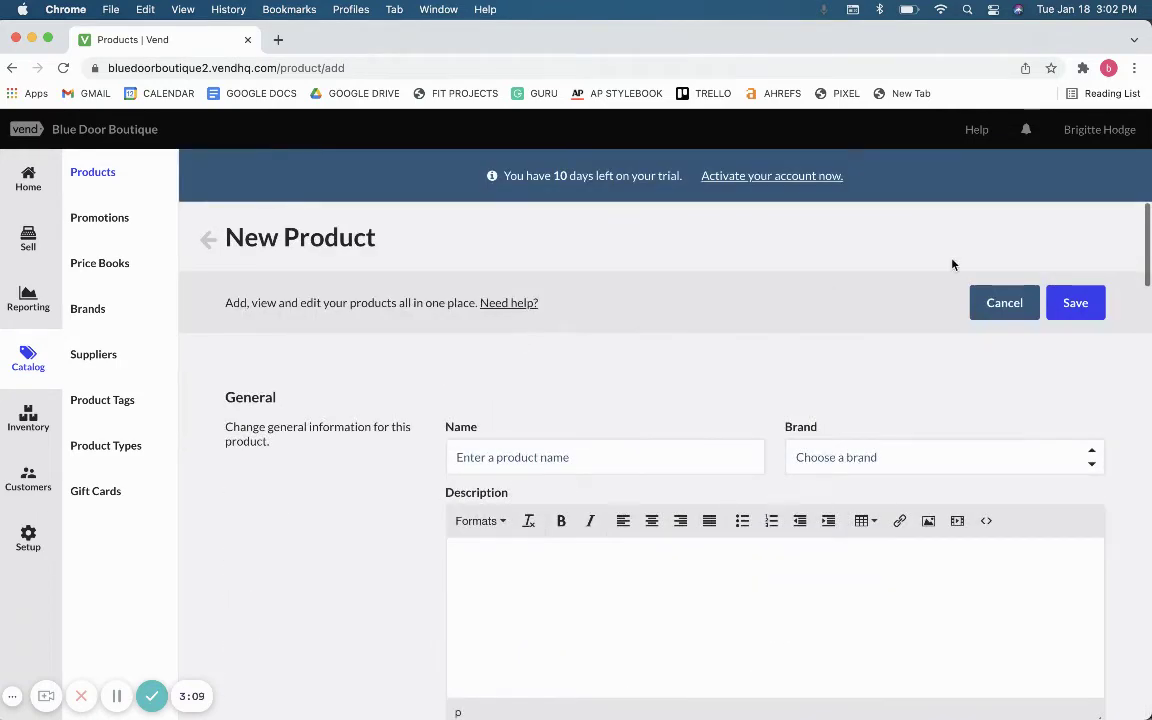
- Cancel the unfinished product and go to the empty Promotions page
{"action": "left_click", "coordinate": [1003, 302]}
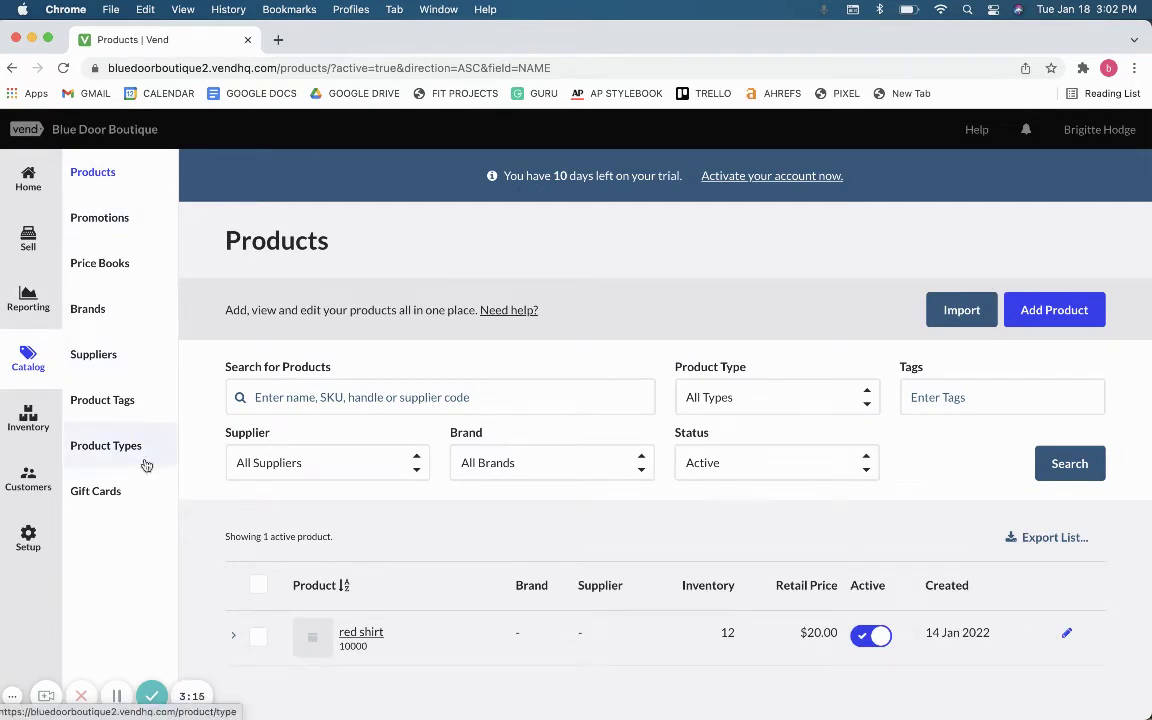
{"action": "left_click", "coordinate": [119, 220]}
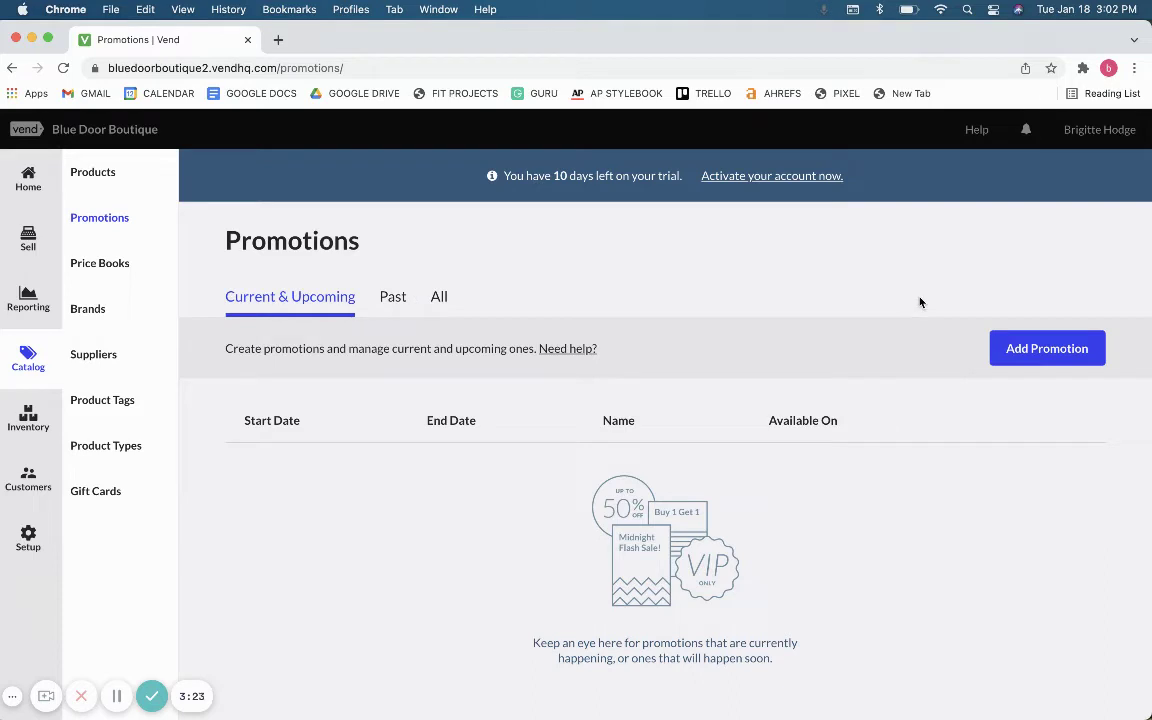
{"action": "left_click", "coordinate": [1010, 355]}
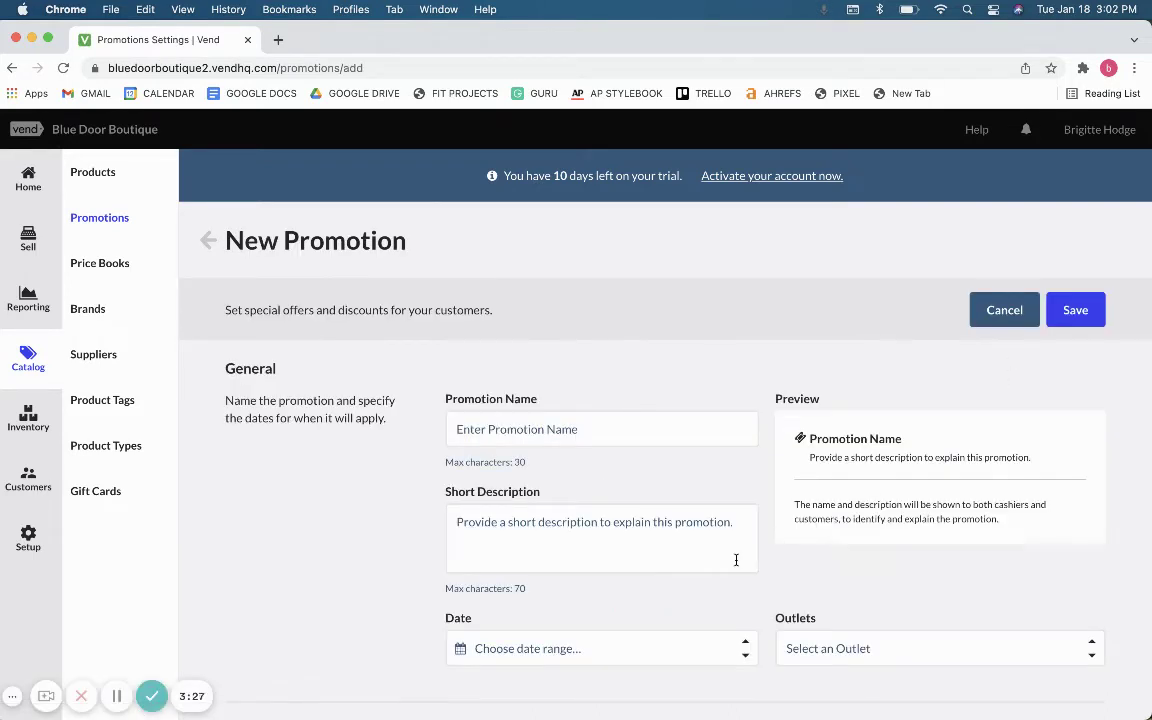
{"action": "scroll", "coordinate": [495, 430], "scroll_direction": "down", "scroll_amount": 5}
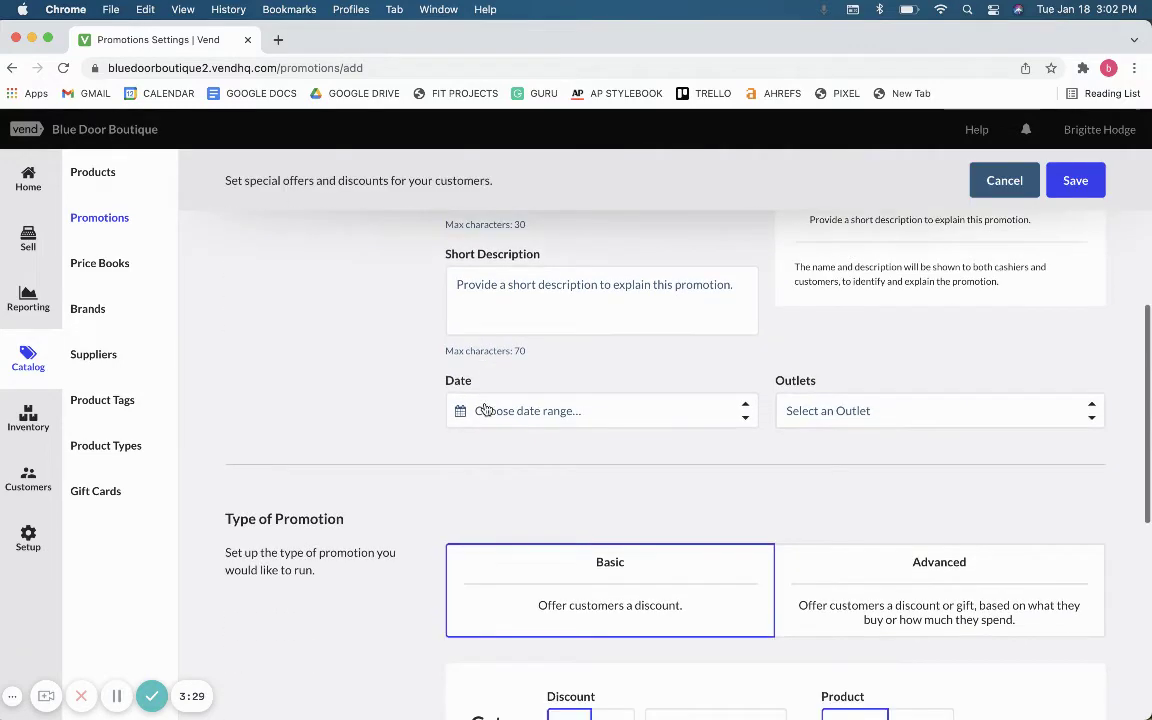
{"action": "scroll", "coordinate": [486, 410], "scroll_direction": "up", "scroll_amount": 5}
{"action": "scroll", "coordinate": [509, 490], "scroll_direction": "down", "scroll_amount": 3}
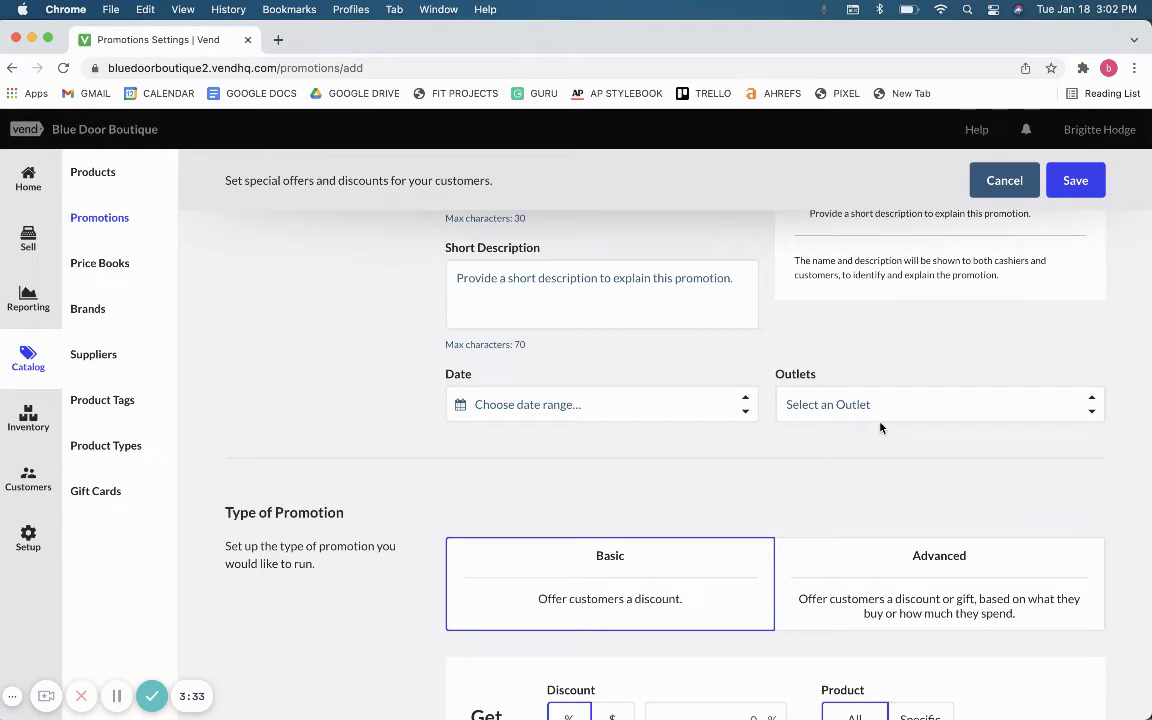
{"action": "scroll", "coordinate": [880, 428], "scroll_direction": "down", "scroll_amount": 2}
{"action": "left_click", "coordinate": [835, 278]}
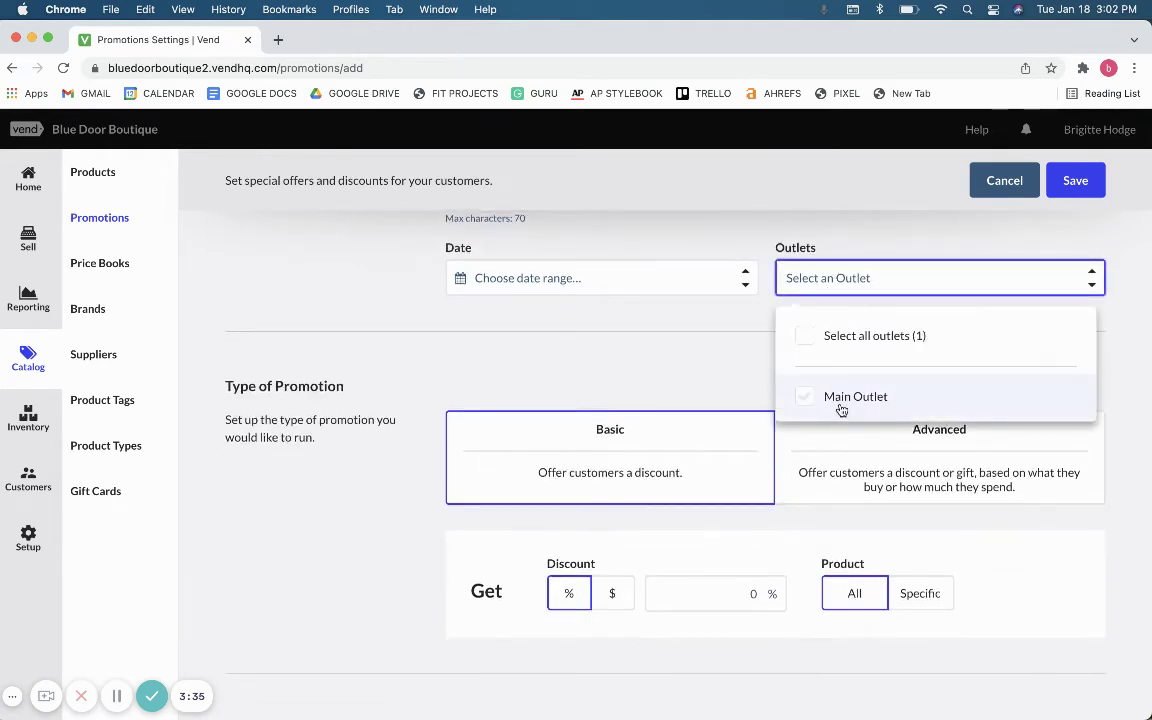
{"action": "left_click", "coordinate": [868, 282]}
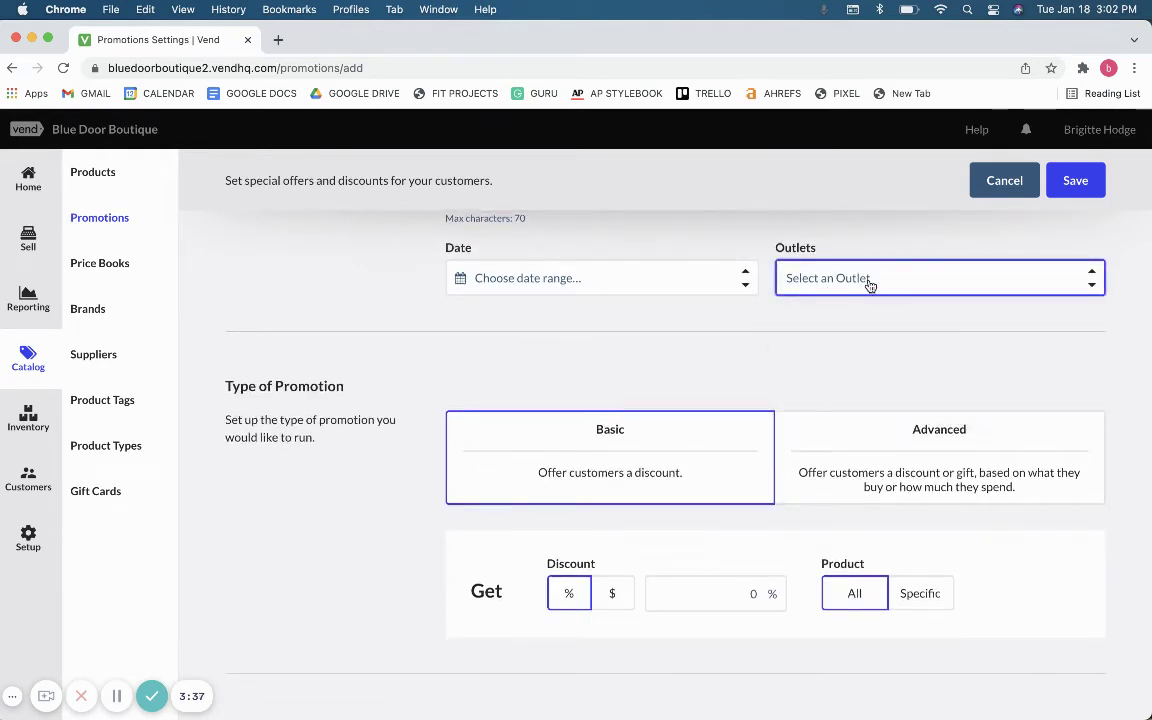
{"action": "left_click", "coordinate": [870, 286]}
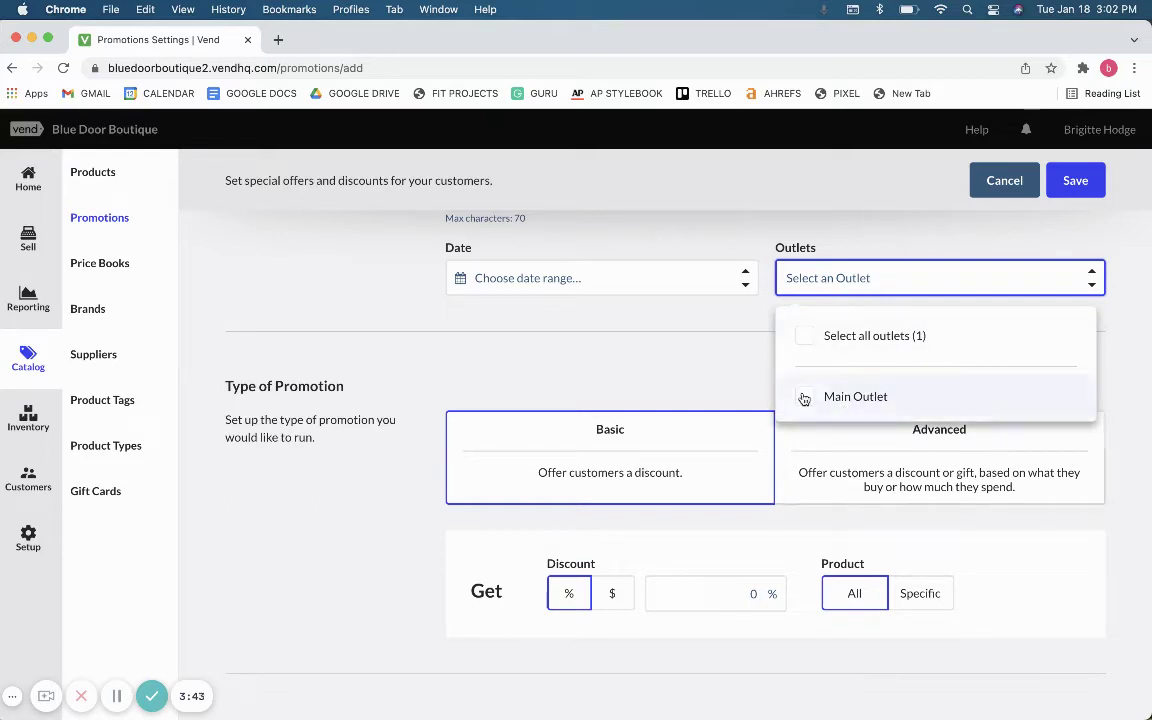
{"action": "left_click", "coordinate": [628, 314]}
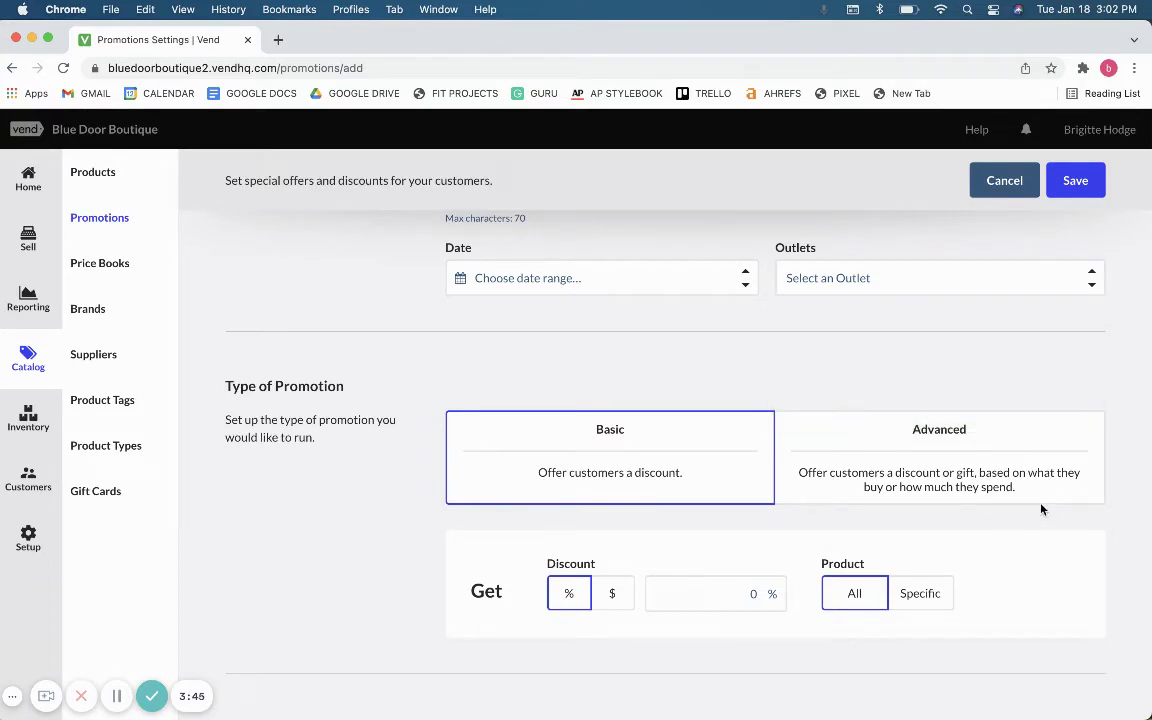
- Switch the new promotion's type to Advanced and scroll through its settings
{"action": "scroll", "coordinate": [500, 555], "scroll_direction": "down", "scroll_amount": 3}
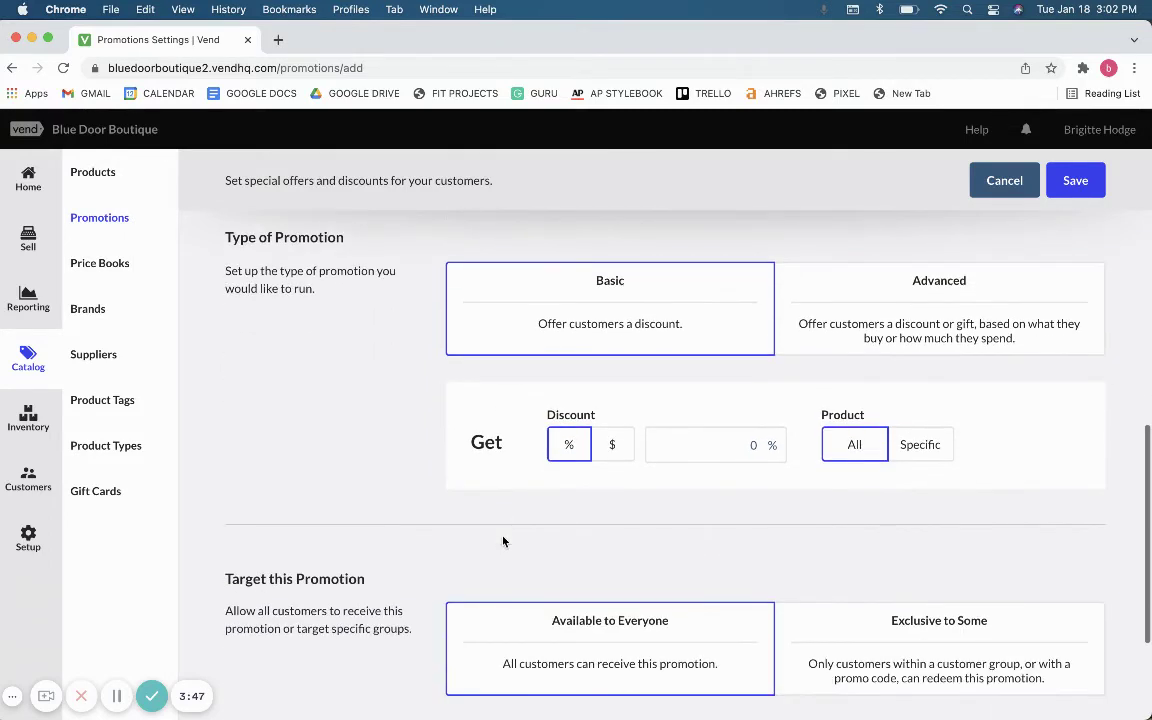
{"action": "left_click", "coordinate": [884, 305]}
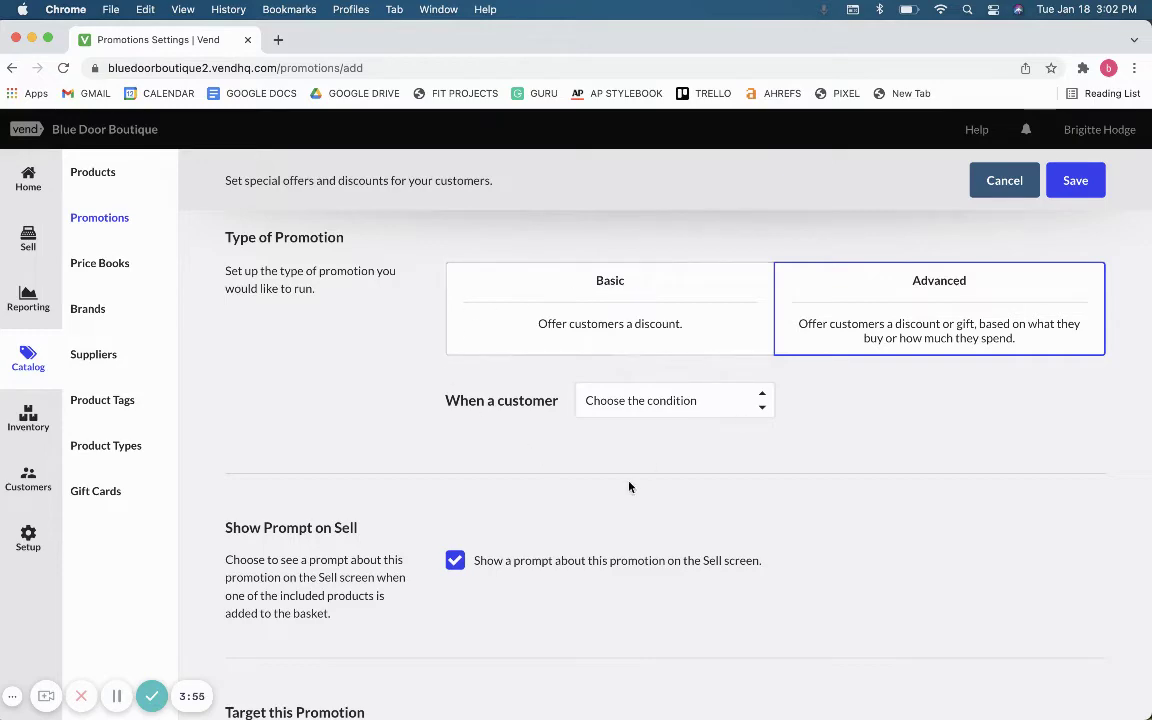
{"action": "scroll", "coordinate": [670, 476], "scroll_direction": "down", "scroll_amount": 5}
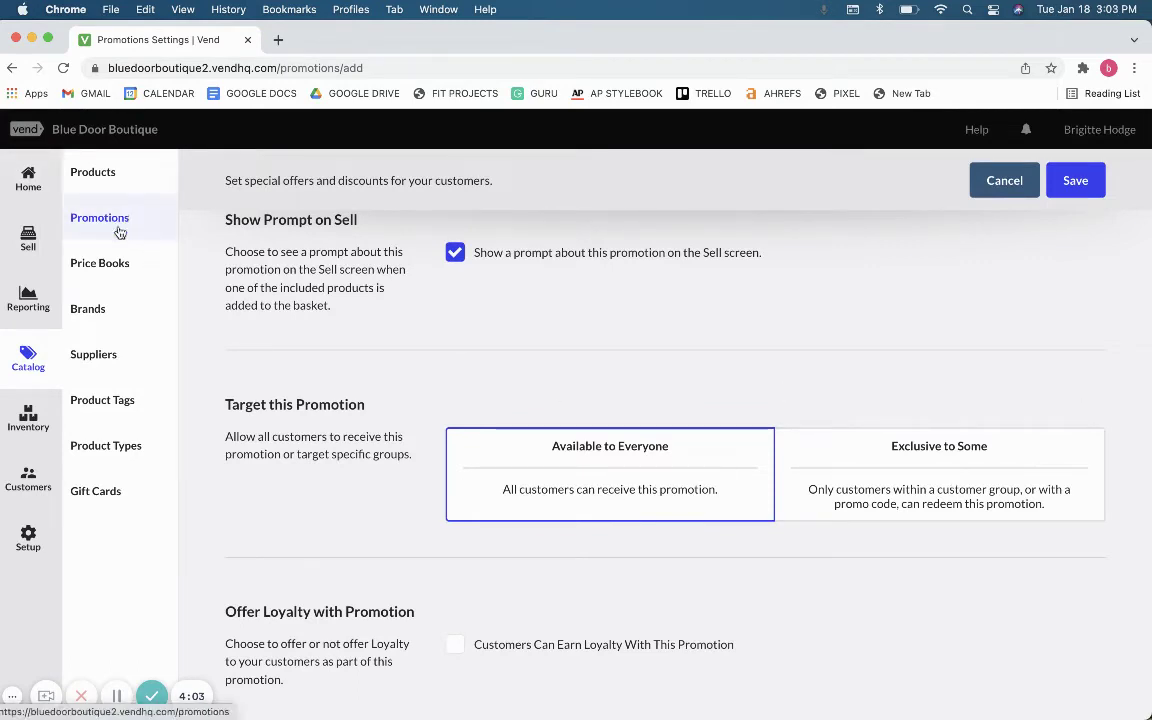
- Start a new price book in Price Books and name it 'Red Shirts'
{"action": "left_click", "coordinate": [103, 272]}
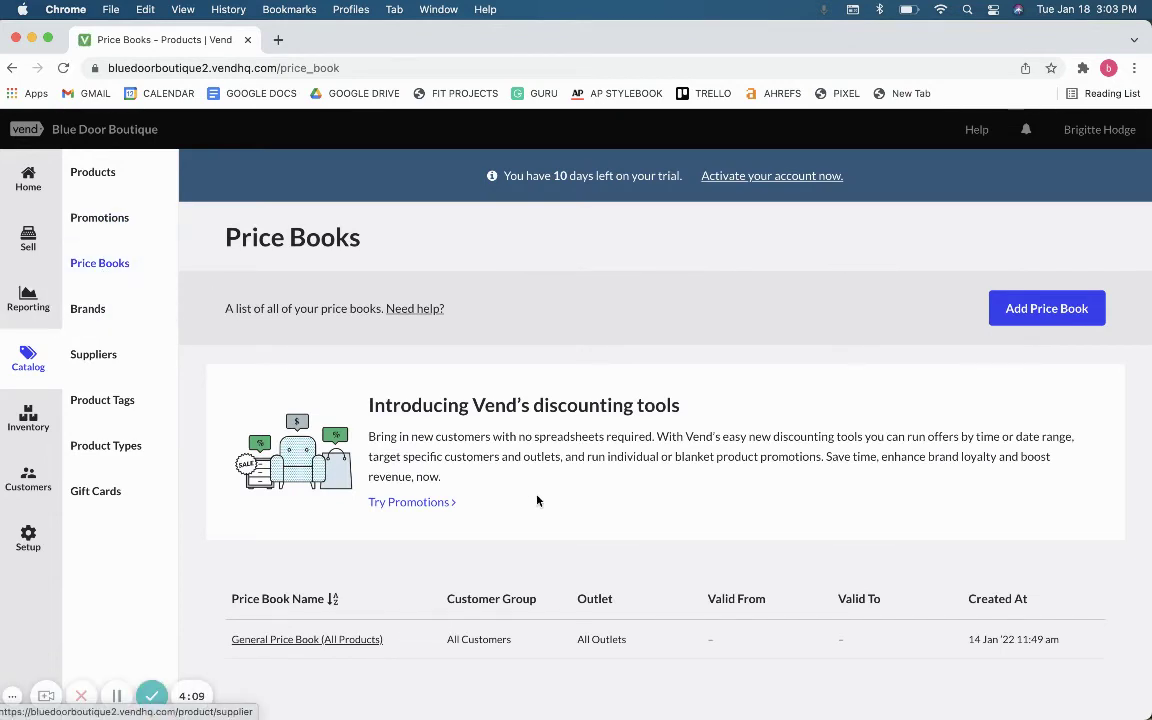
{"action": "left_click", "coordinate": [1038, 312]}
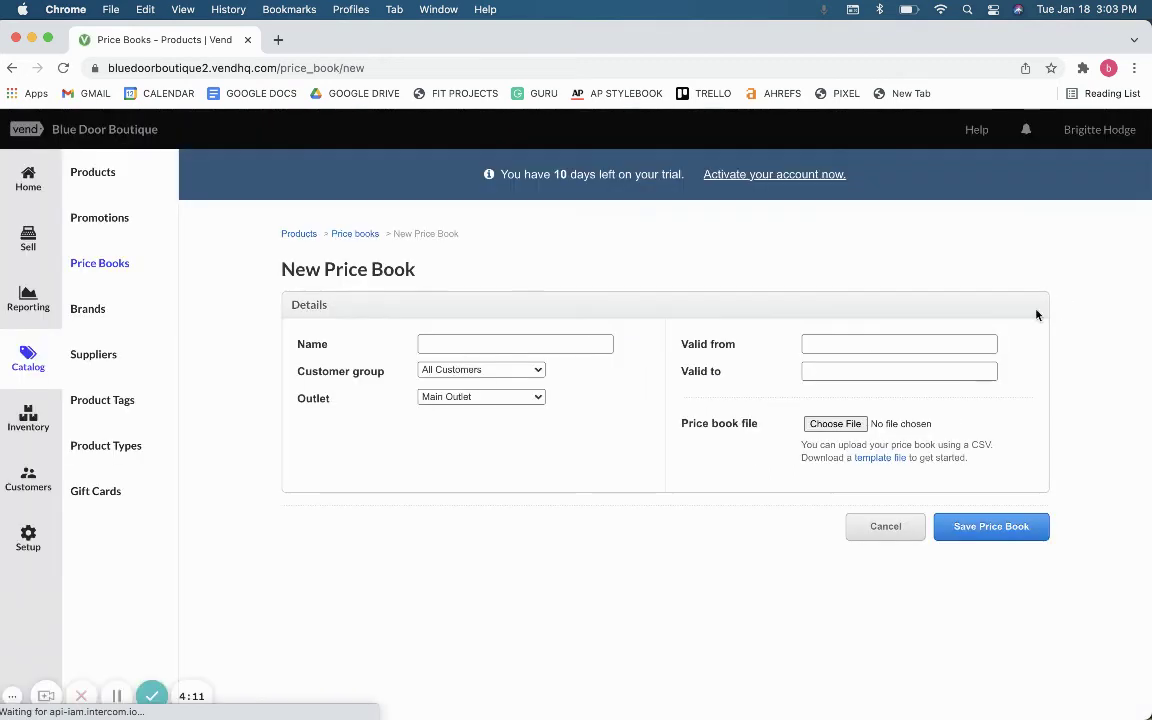
{"action": "left_click", "coordinate": [452, 339]}
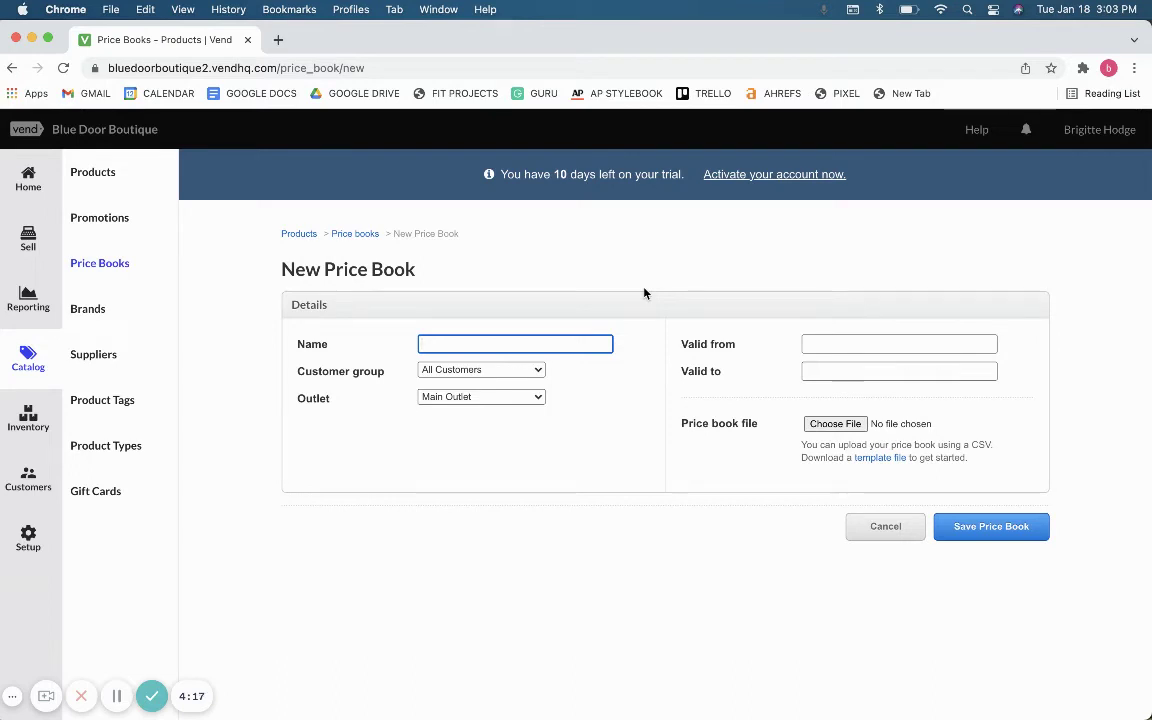
{"action": "type", "text": "Red Shirts"}
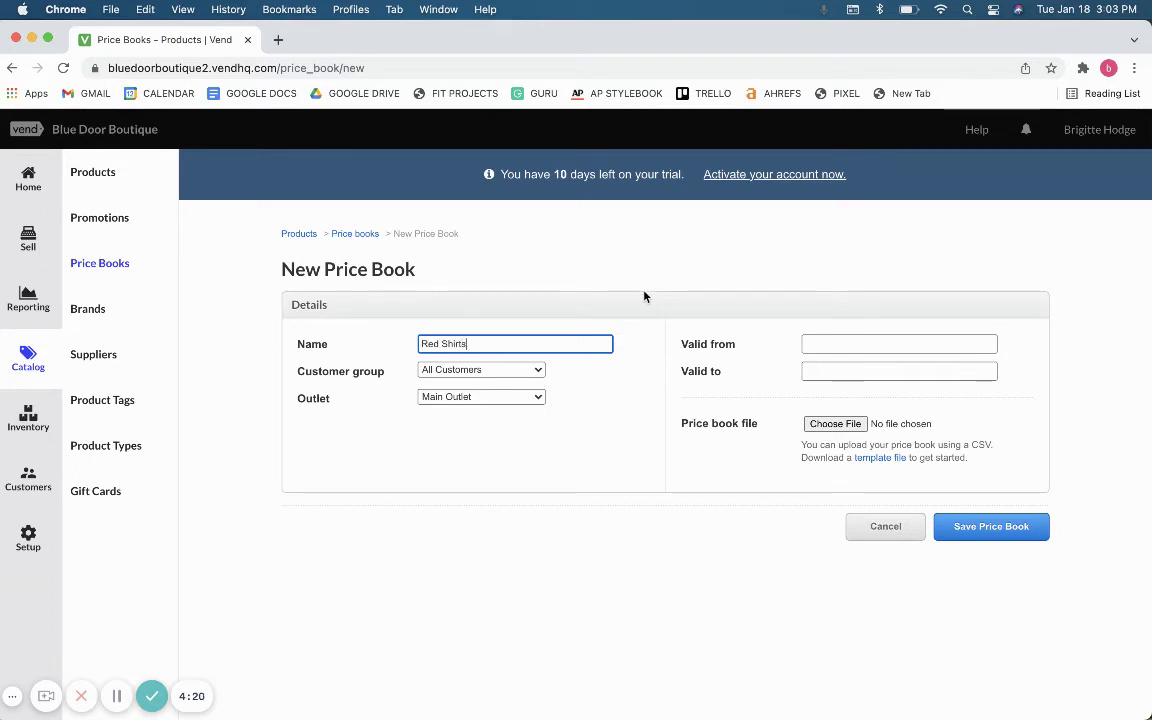
- Keep All Customers as the customer group and Main Outlet as the outlet
{"action": "left_click", "coordinate": [523, 375]}
{"action": "left_click", "coordinate": [520, 371]}
{"action": "left_click", "coordinate": [500, 397]}
{"action": "left_click", "coordinate": [500, 396]}
{"action": "left_click", "coordinate": [490, 376]}
{"action": "left_click", "coordinate": [490, 376]}
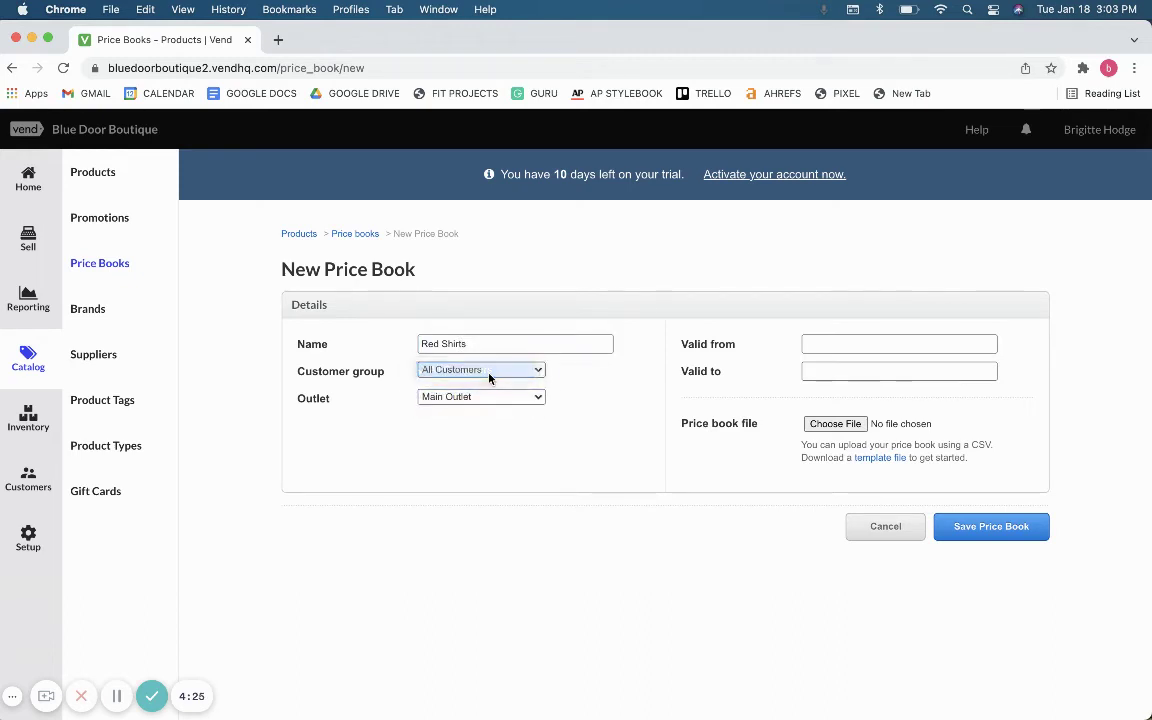
- Set the validity from 20 to 23 January 2022 and save the price book
{"action": "left_click", "coordinate": [809, 344]}
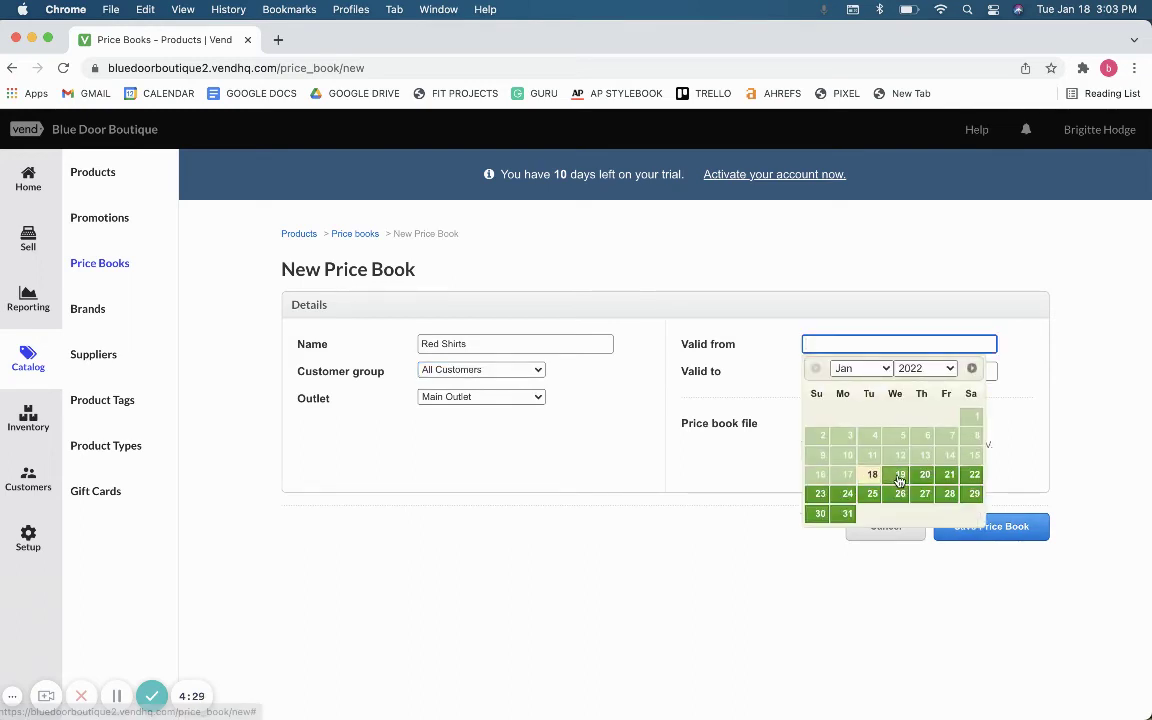
{"action": "left_click", "coordinate": [924, 478]}
{"action": "left_click", "coordinate": [817, 371]}
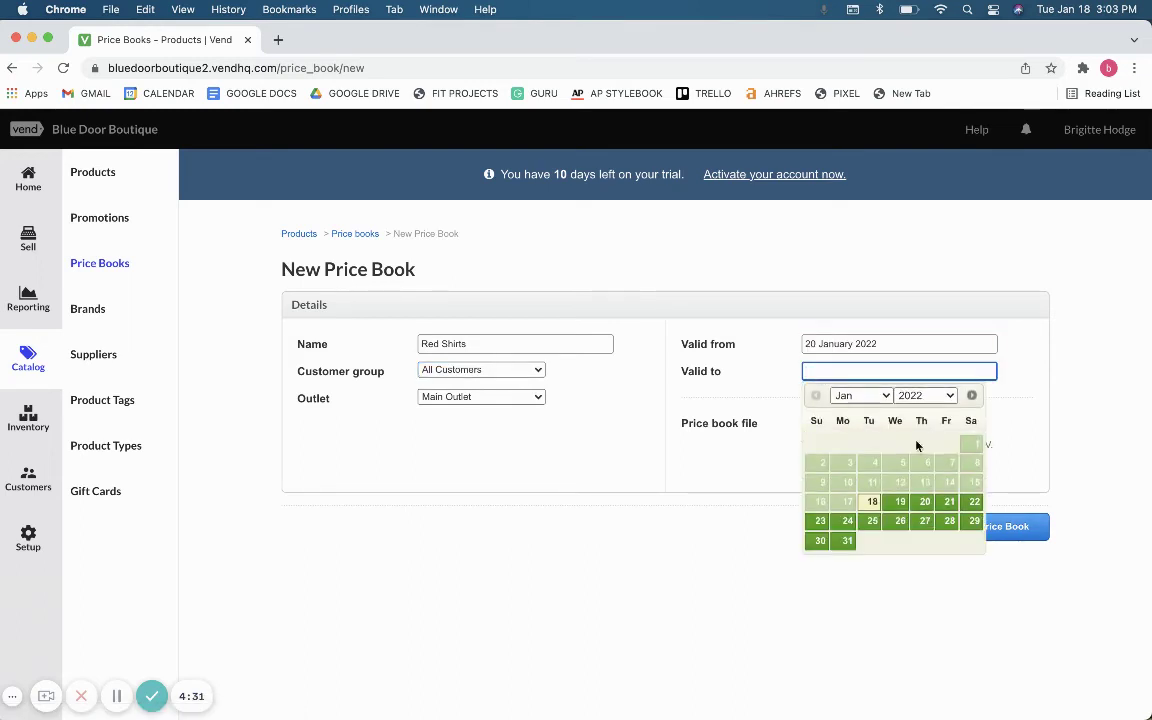
{"action": "left_click", "coordinate": [822, 522]}
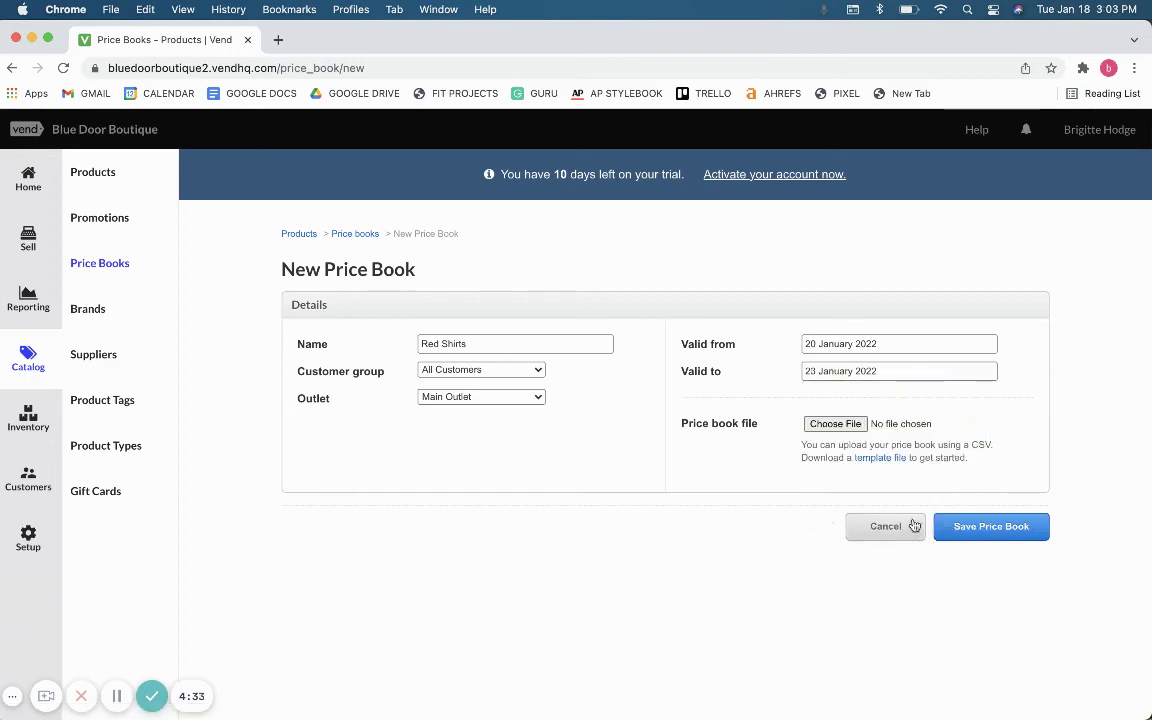
{"action": "left_click", "coordinate": [981, 527]}
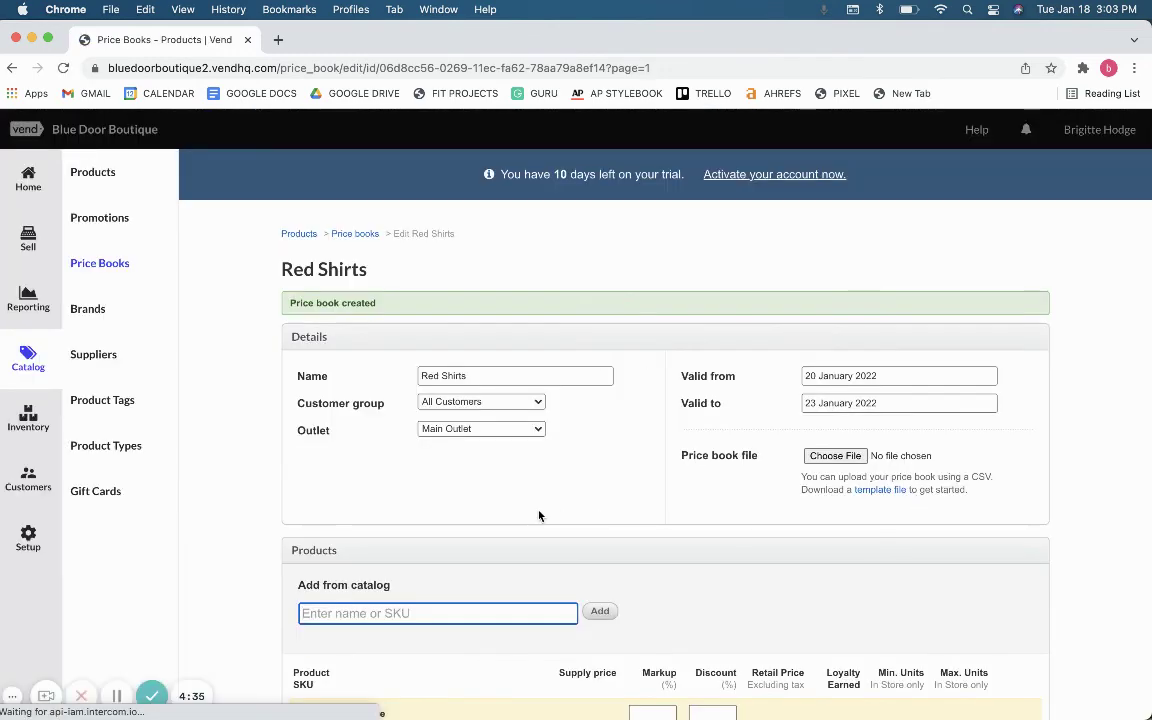
- Leave the empty Red Shirts price book and return to the Price Books list
{"action": "scroll", "coordinate": [538, 512], "scroll_direction": "down", "scroll_amount": 2}
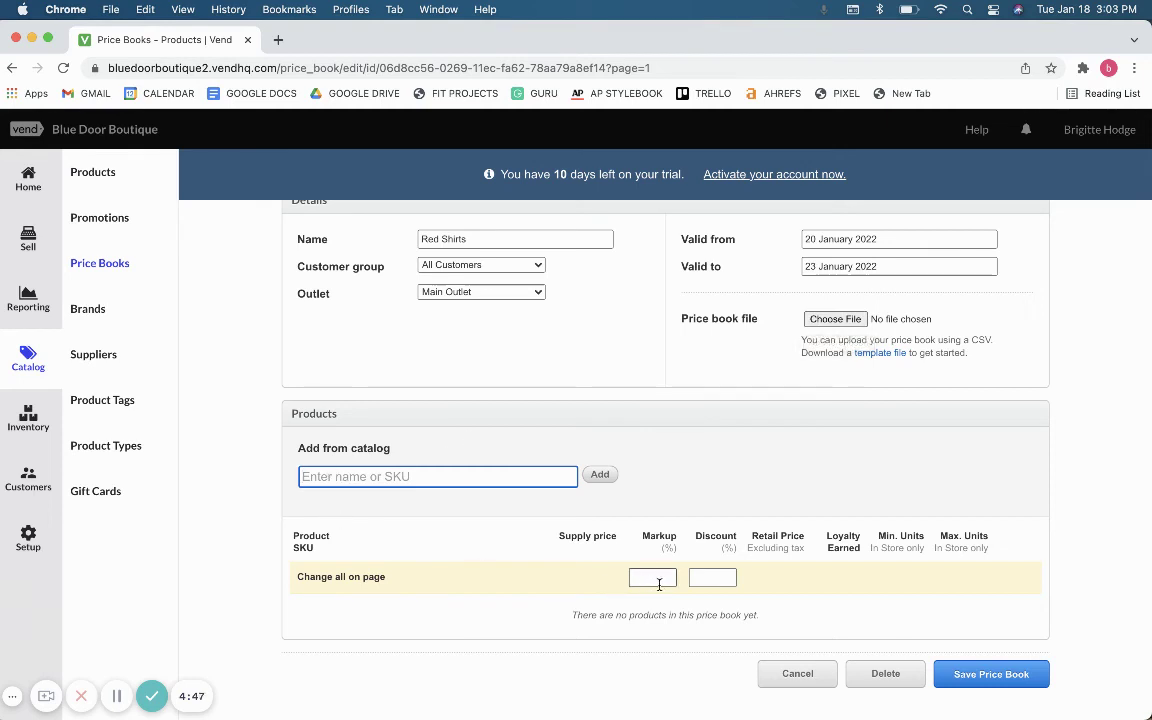
{"action": "left_click", "coordinate": [797, 675]}
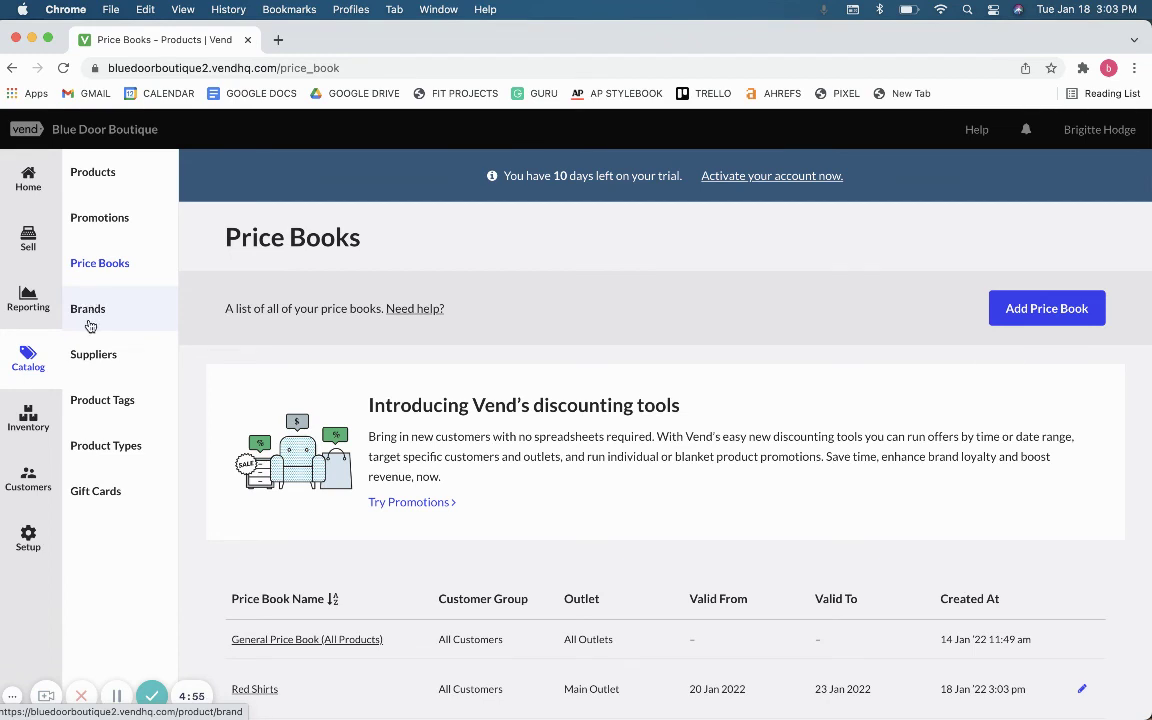
- Browse the empty Brands, Suppliers, Product Tags and Product Types sections, then Gift Cards
{"action": "left_click", "coordinate": [90, 323]}
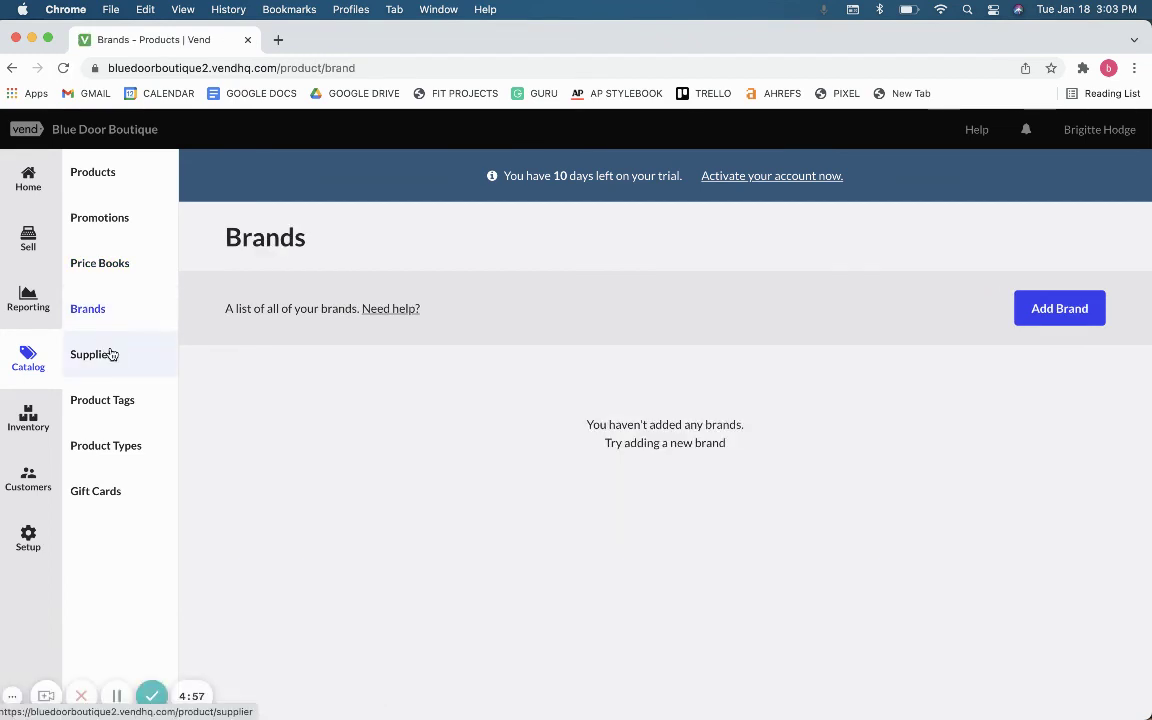
{"action": "left_click", "coordinate": [108, 354]}
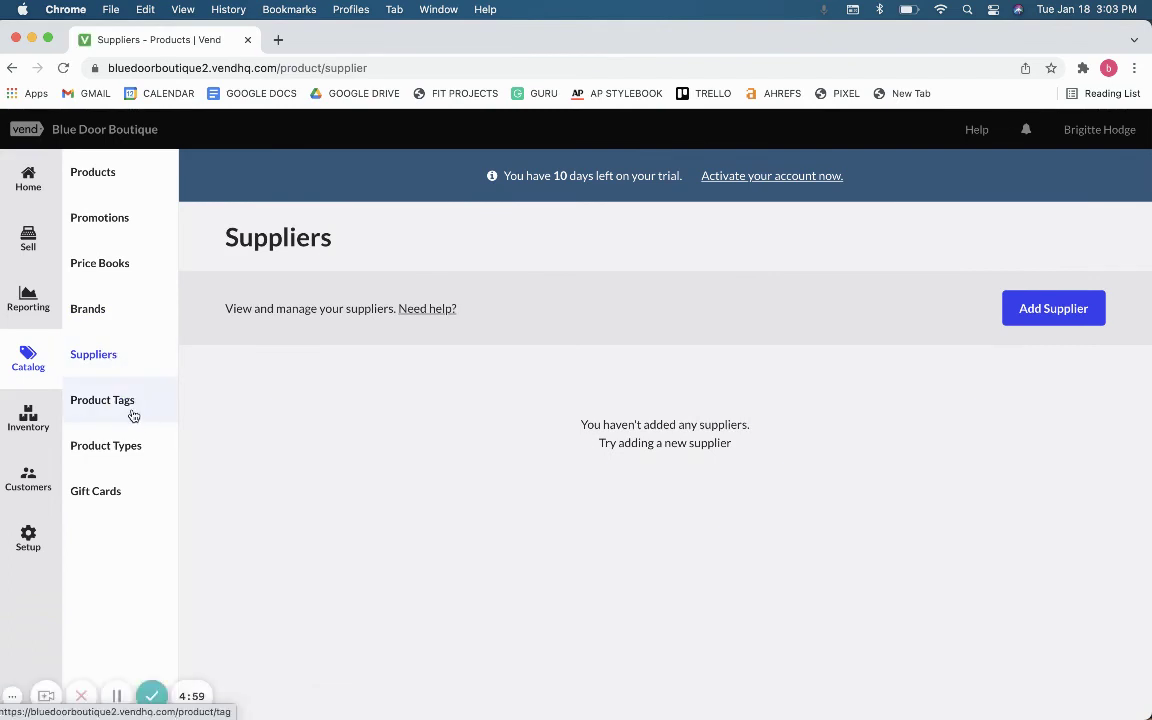
{"action": "left_click", "coordinate": [136, 414]}
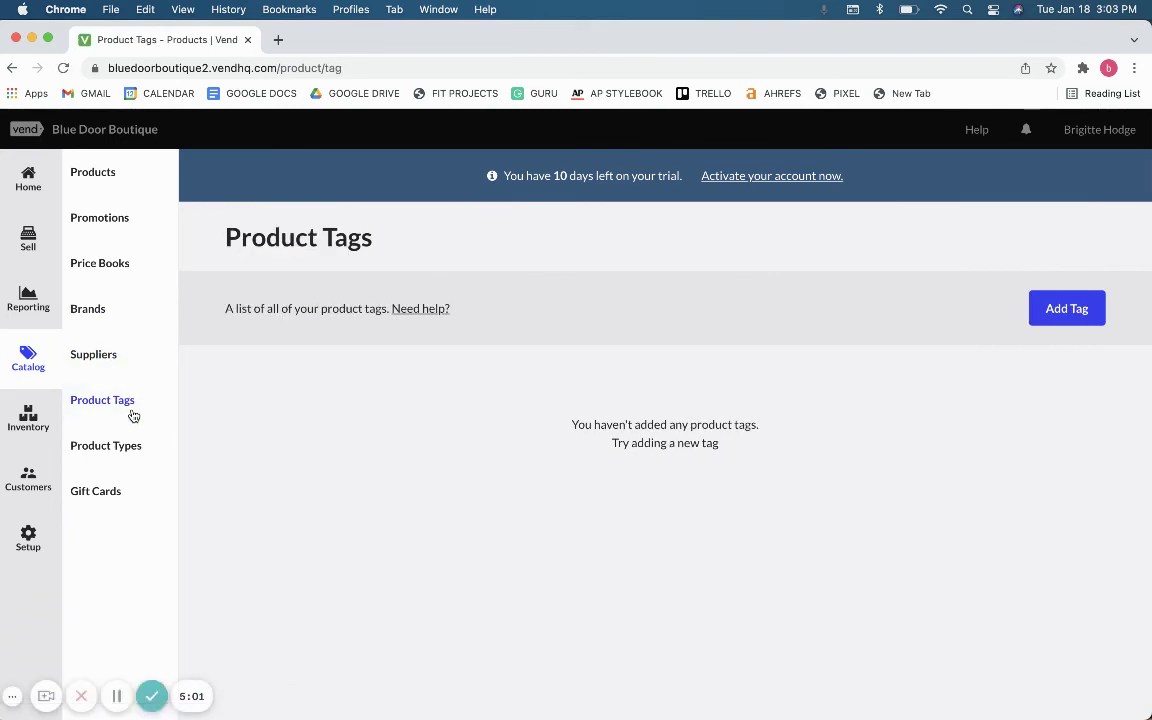
{"action": "left_click", "coordinate": [137, 443]}
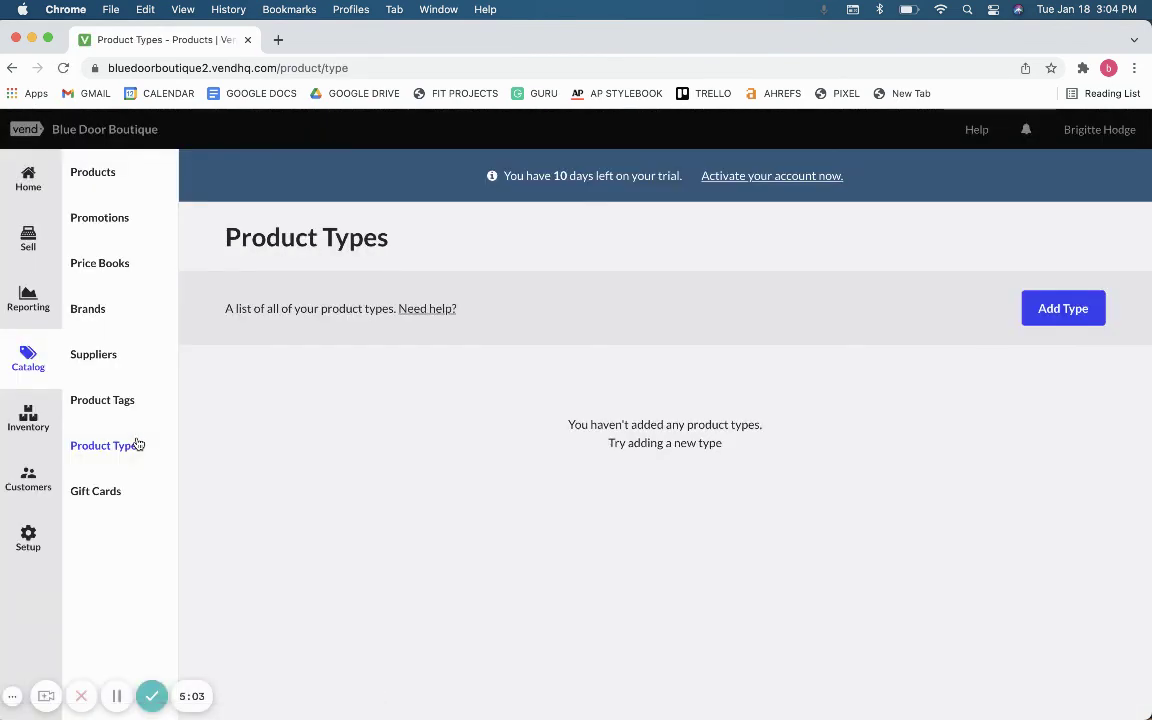
{"action": "left_click", "coordinate": [101, 506]}
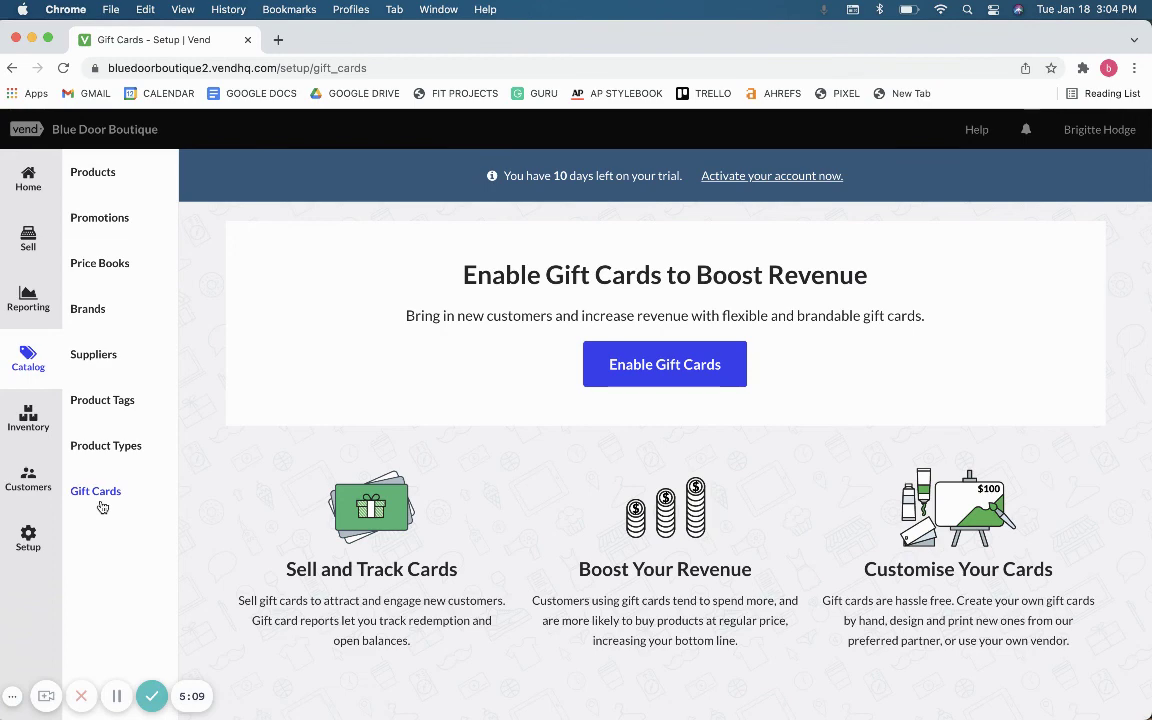